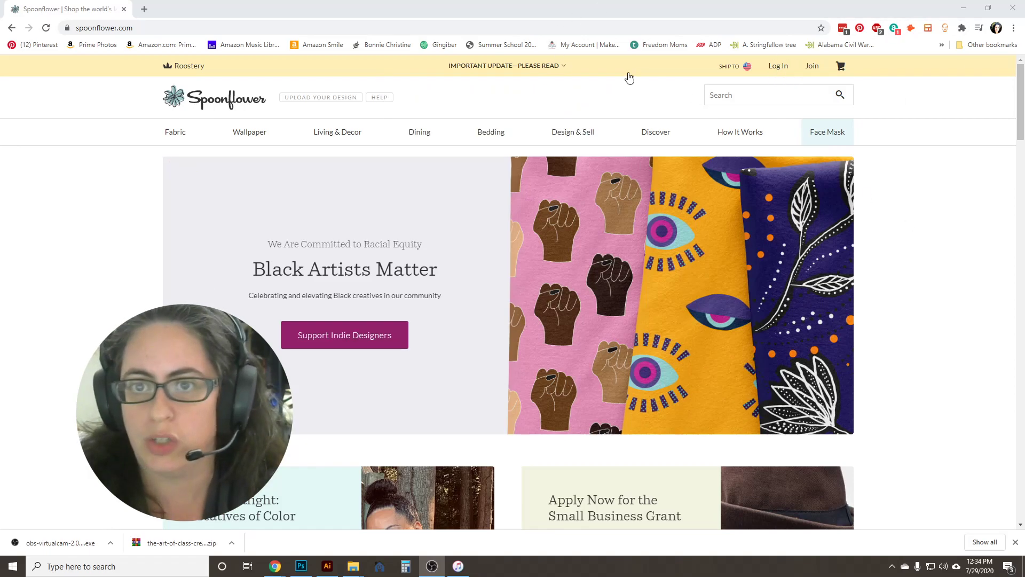
# Open the 'What kind of files can I upload?' article from the Designing FAQs.
pyautogui.moveTo(587, 134)
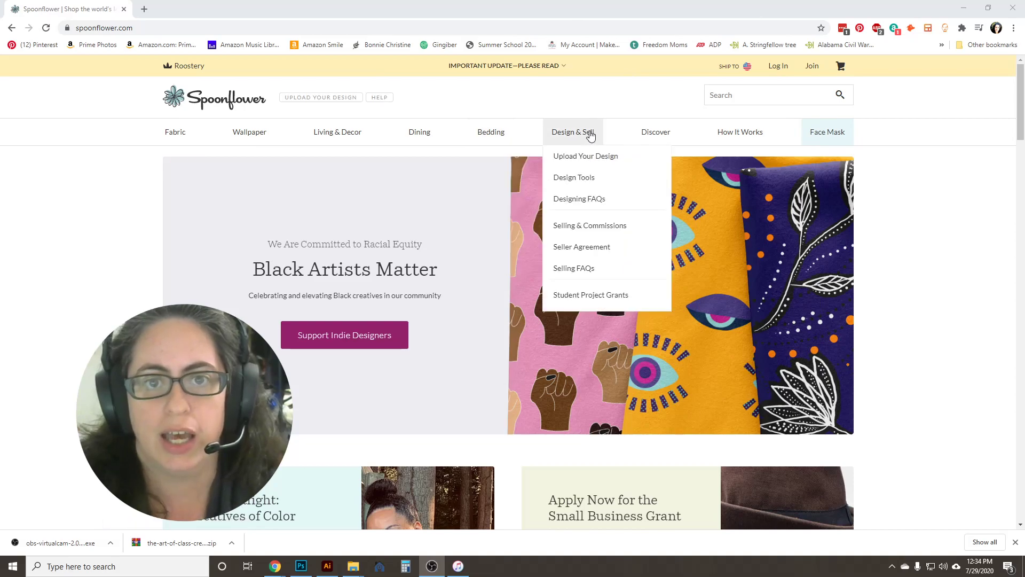
pyautogui.click(594, 204)
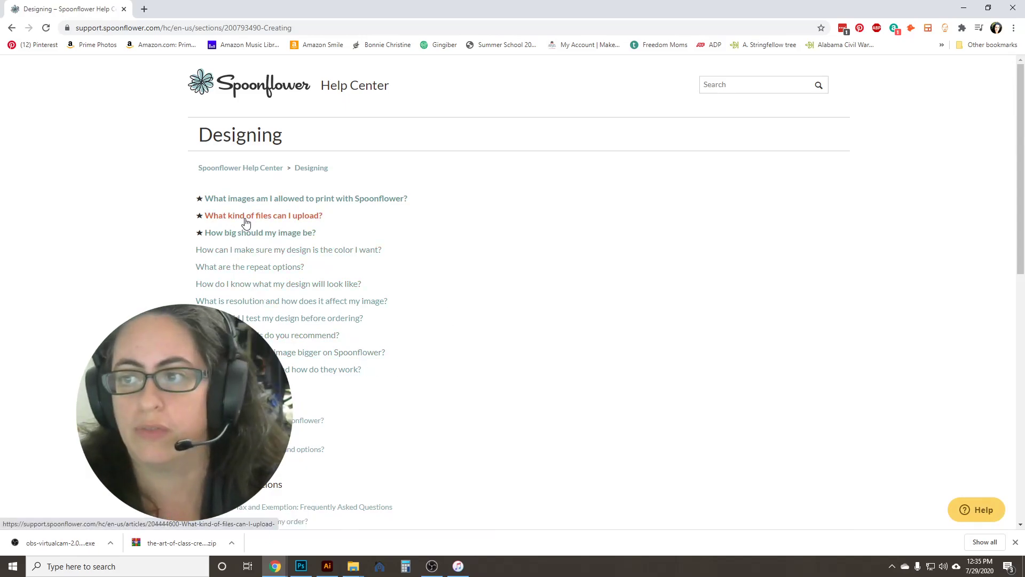
pyautogui.click(286, 220)
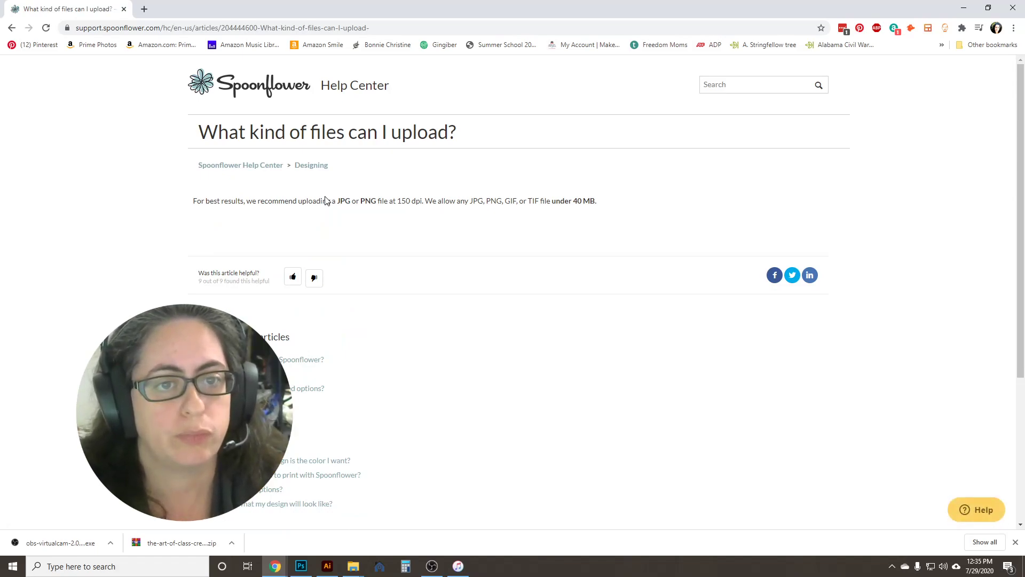
# Highlight the recommended JPG and PNG formats, 150 dpi resolution and 40 MB size limit.
pyautogui.moveTo(337, 204); pyautogui.dragTo(354, 204)
pyautogui.doubleClick(369, 201)
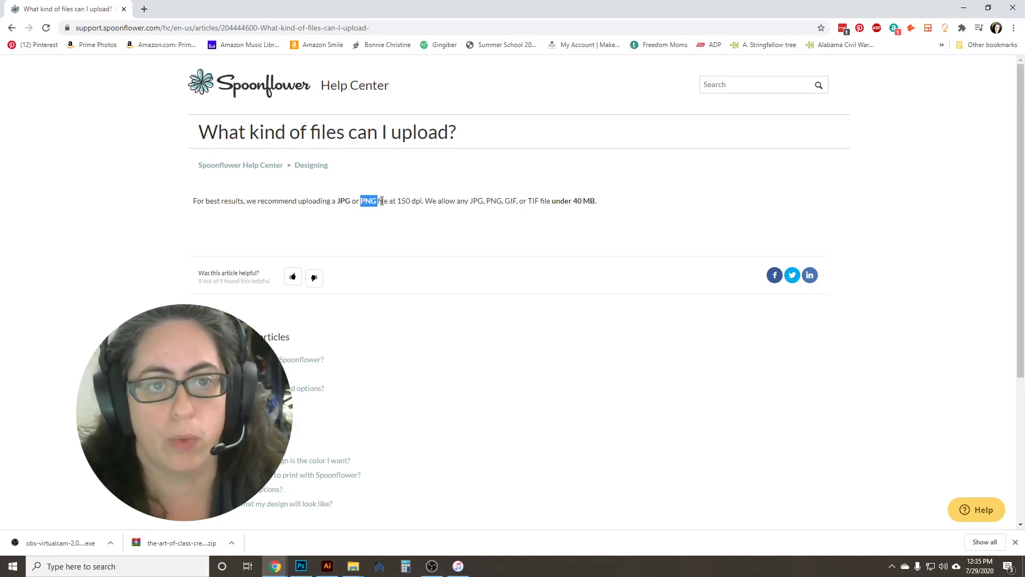
pyautogui.moveTo(397, 205); pyautogui.dragTo(433, 203)
pyautogui.moveTo(600, 204); pyautogui.dragTo(568, 204)
pyautogui.scroll(-3, 478, 267)
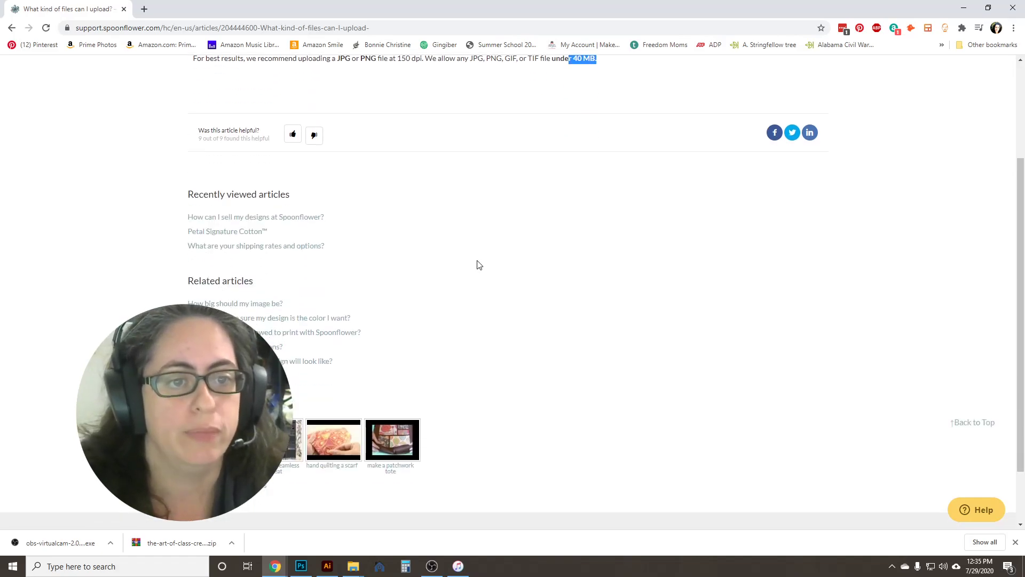
# Read the 'How big should my image be?' article listing pixel sizes at 150 dpi.
pyautogui.click(234, 309)
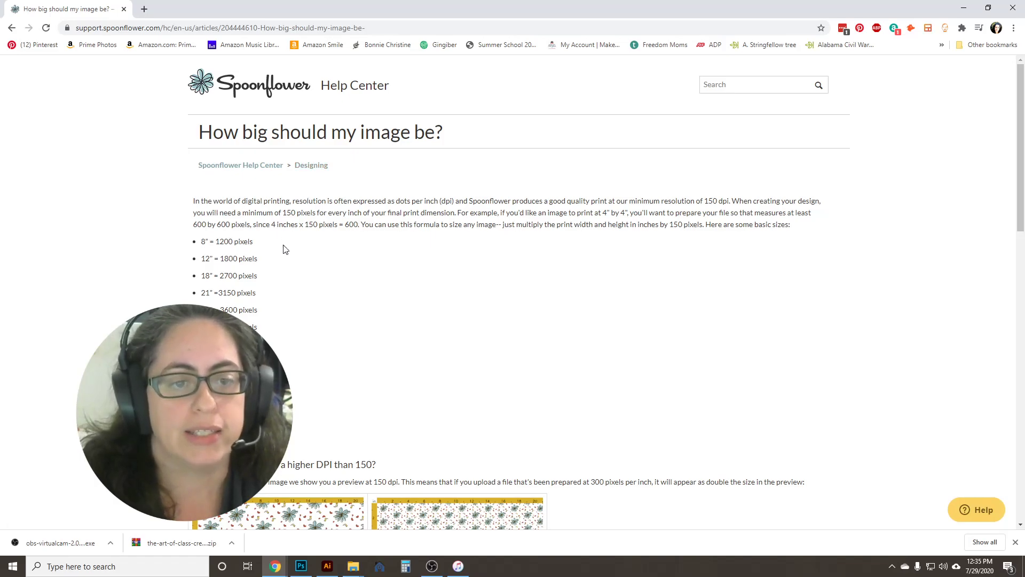
pyautogui.scroll(-8, 467, 287)
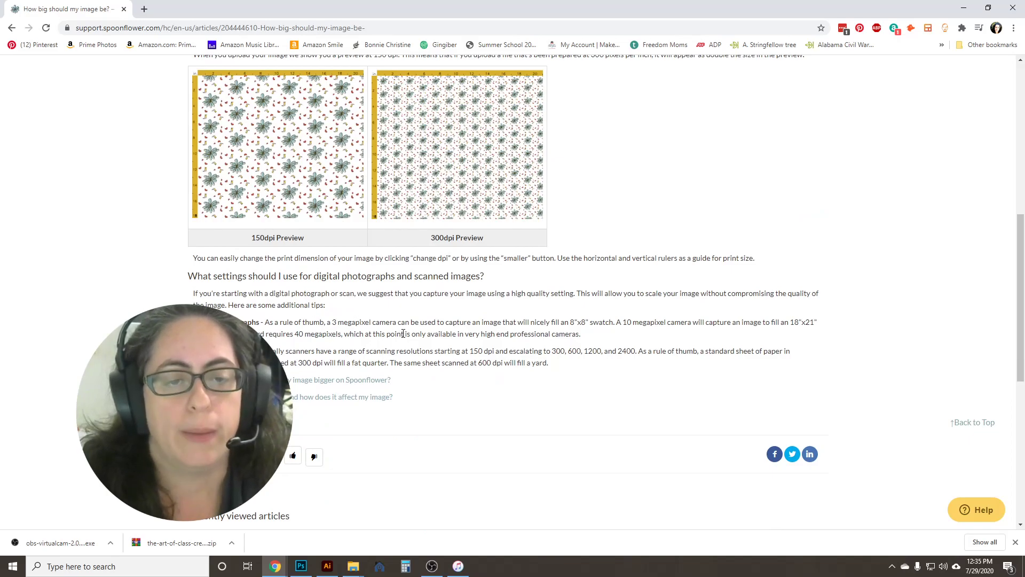
pyautogui.scroll(8, 406, 338)
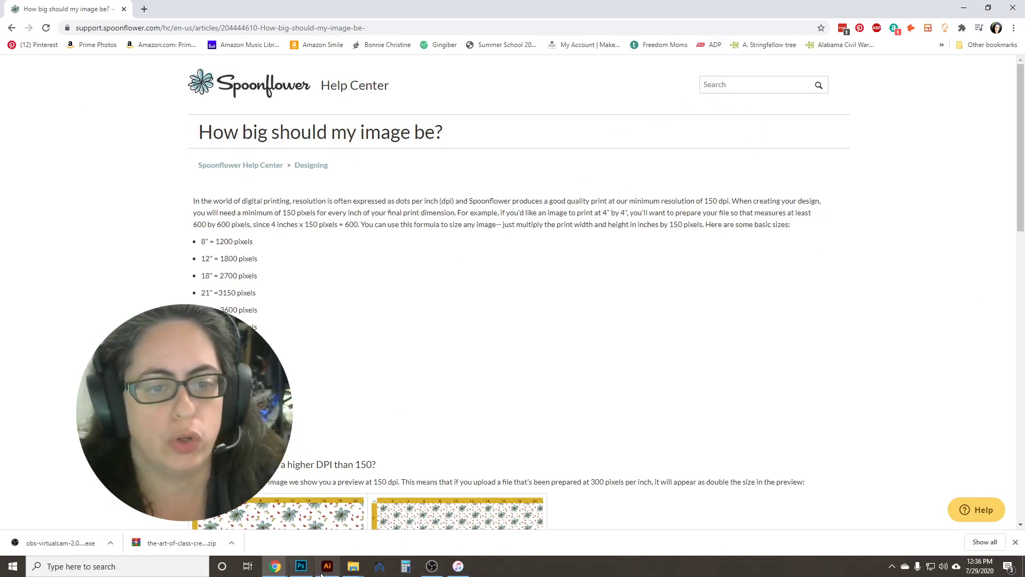
pyautogui.moveTo(308, 576)
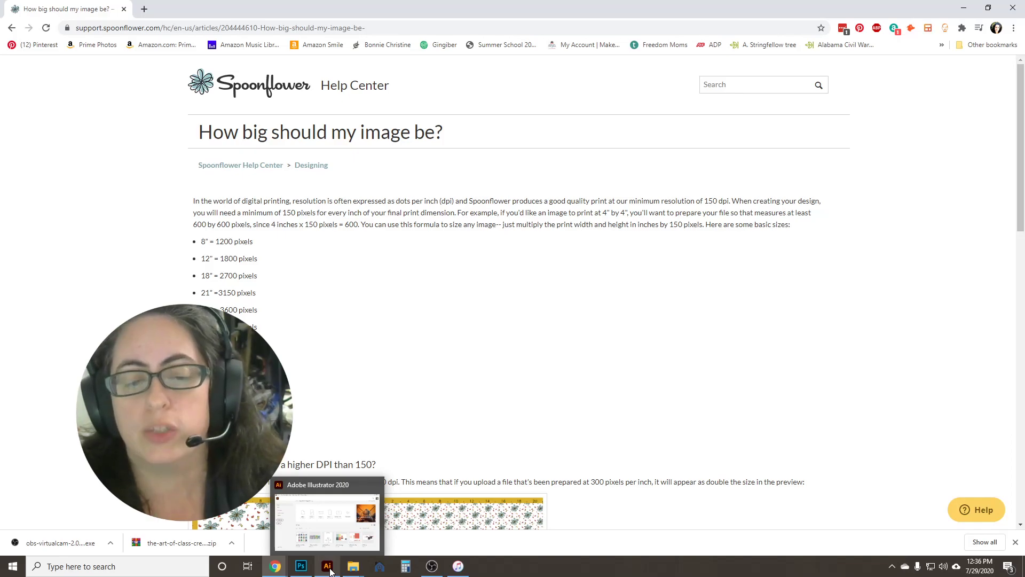
# Switch to Illustrator and open pattern color play.ai from the Recent files.
pyautogui.click(331, 572)
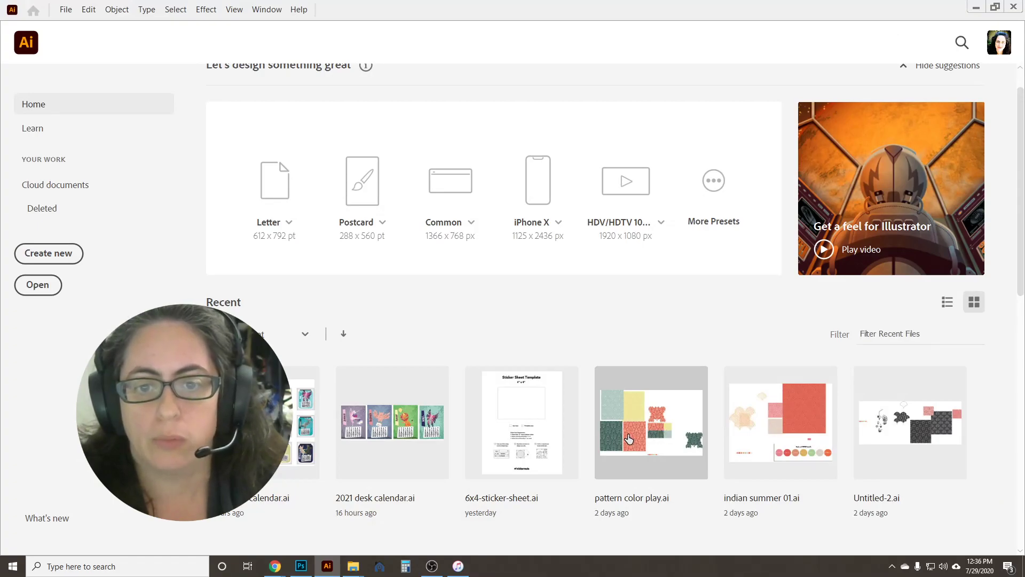
pyautogui.click(632, 499)
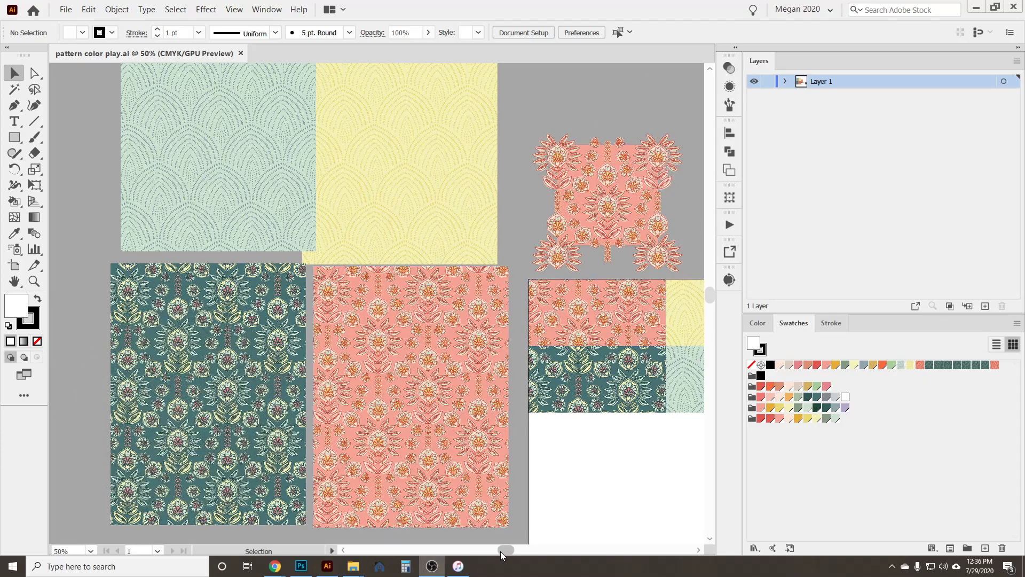
pyautogui.moveTo(502, 550); pyautogui.dragTo(509, 550)
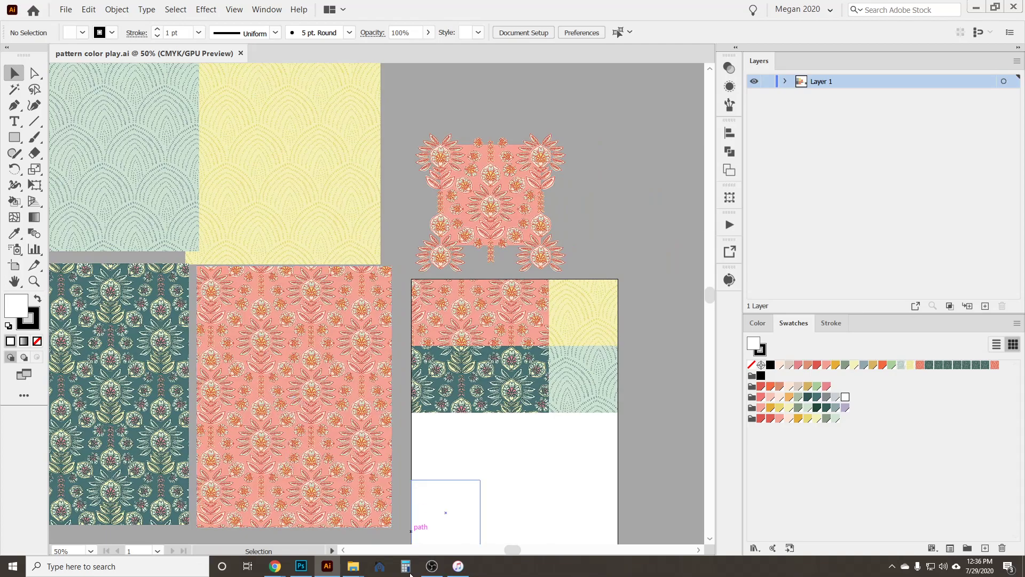
pyautogui.moveTo(510, 550); pyautogui.dragTo(519, 551)
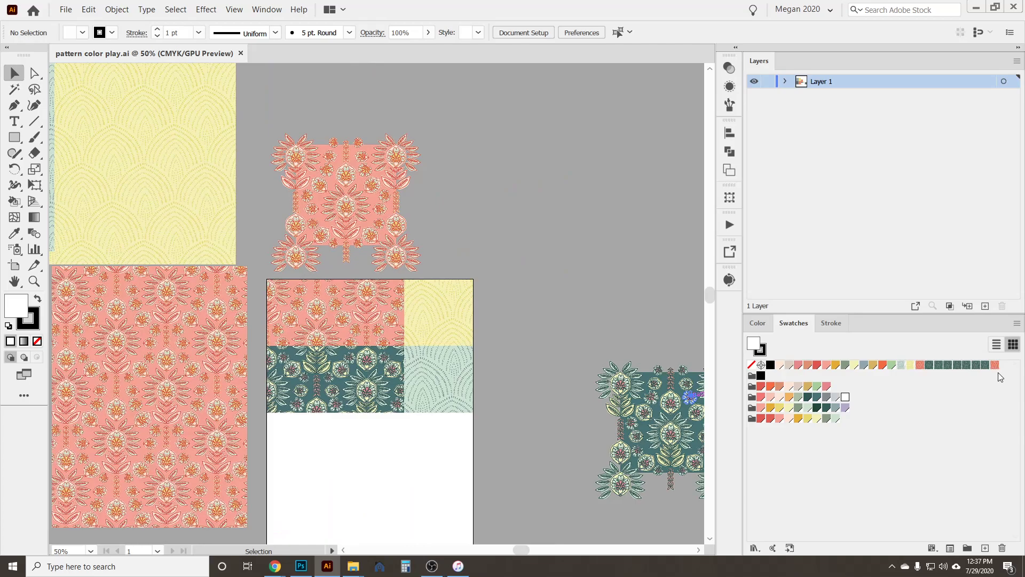
# Drag a copy of the pink pattern swatch onto the canvas and move it up beside the first tile.
pyautogui.moveTo(995, 367); pyautogui.dragTo(669, 205)
pyautogui.moveTo(586, 174); pyautogui.dragTo(585, 172)
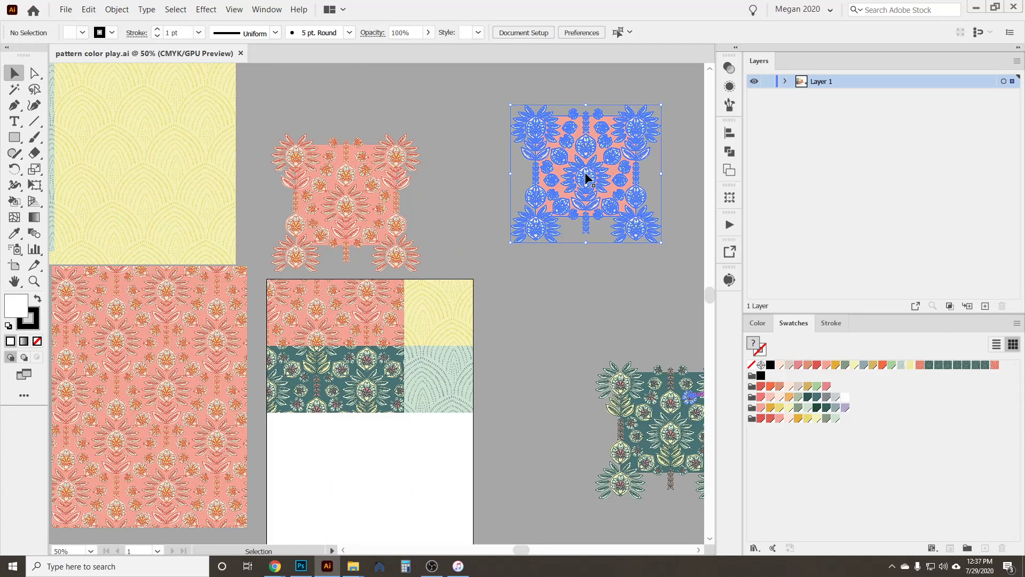
pyautogui.moveTo(524, 552); pyautogui.dragTo(537, 553)
pyautogui.click(464, 335)
pyautogui.scroll(1, 498, 201)
pyautogui.scroll(3, 498, 201)
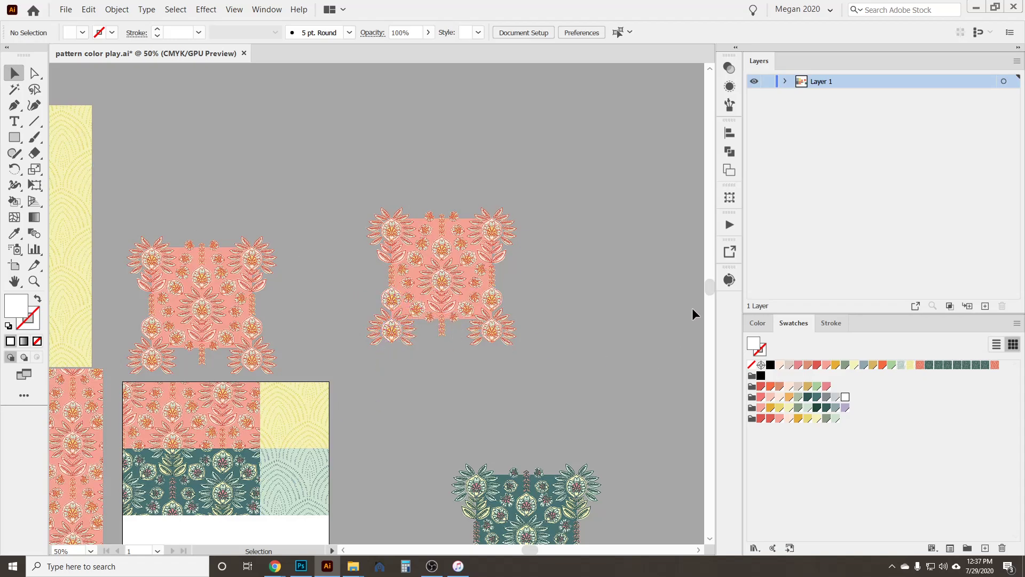
pyautogui.moveTo(446, 295); pyautogui.dragTo(435, 258)
# Enter isolation mode on the new tile and find its coral background and unfilled boundary rectangles in Layers.
pyautogui.doubleClick(435, 259)
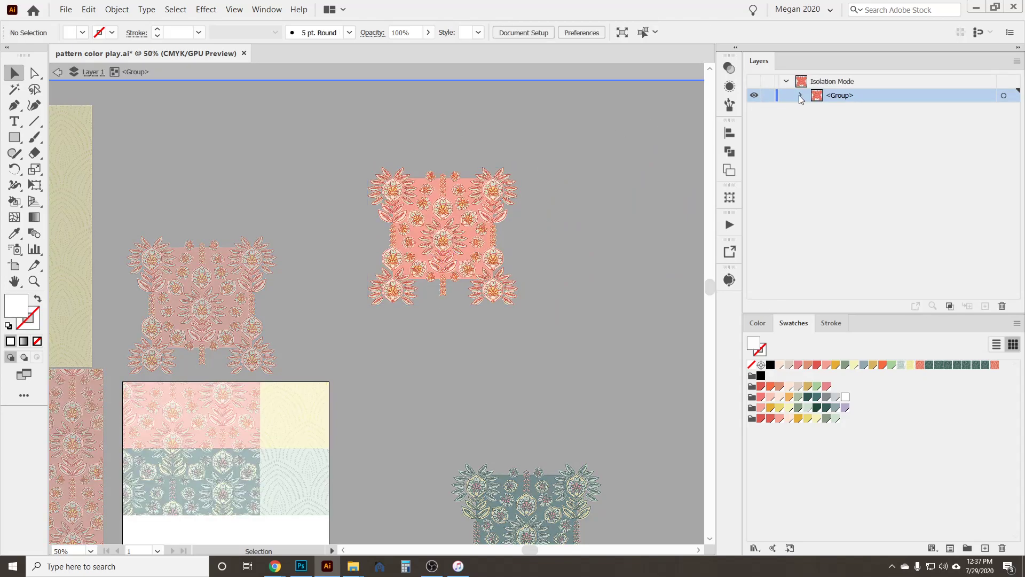
pyautogui.click(801, 97)
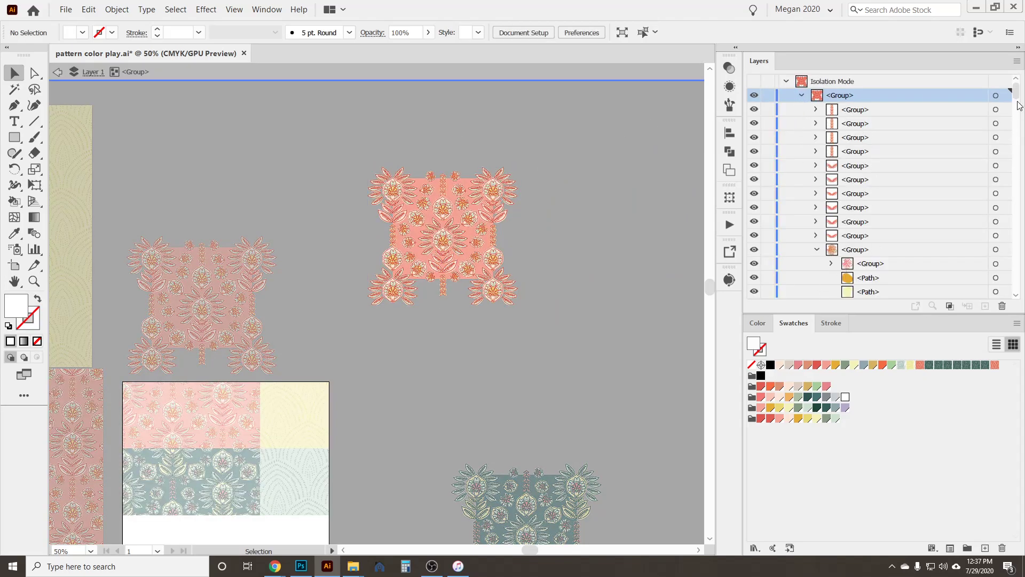
pyautogui.moveTo(1017, 105); pyautogui.dragTo(1014, 303)
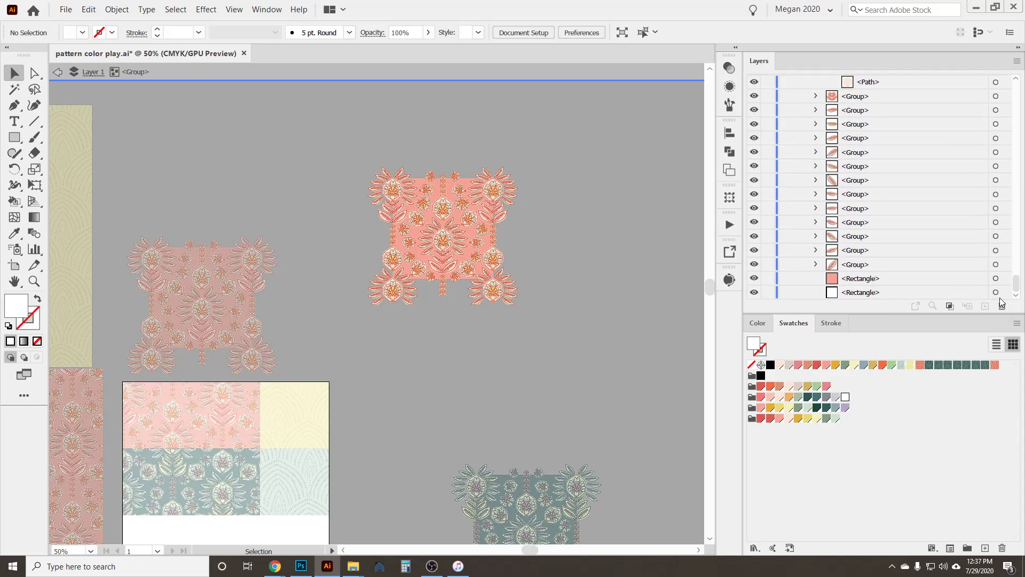
pyautogui.click(996, 292)
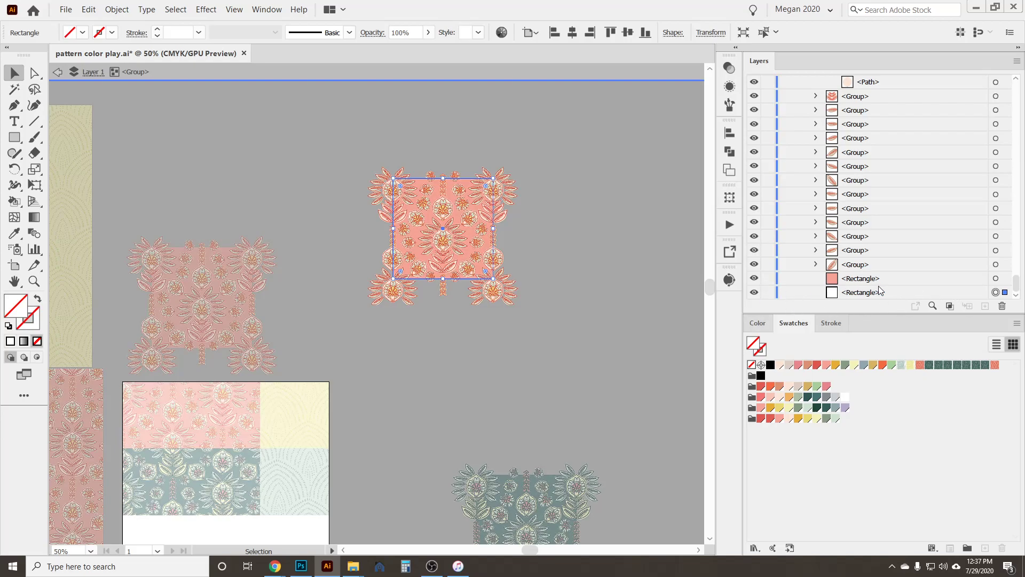
pyautogui.click(996, 278)
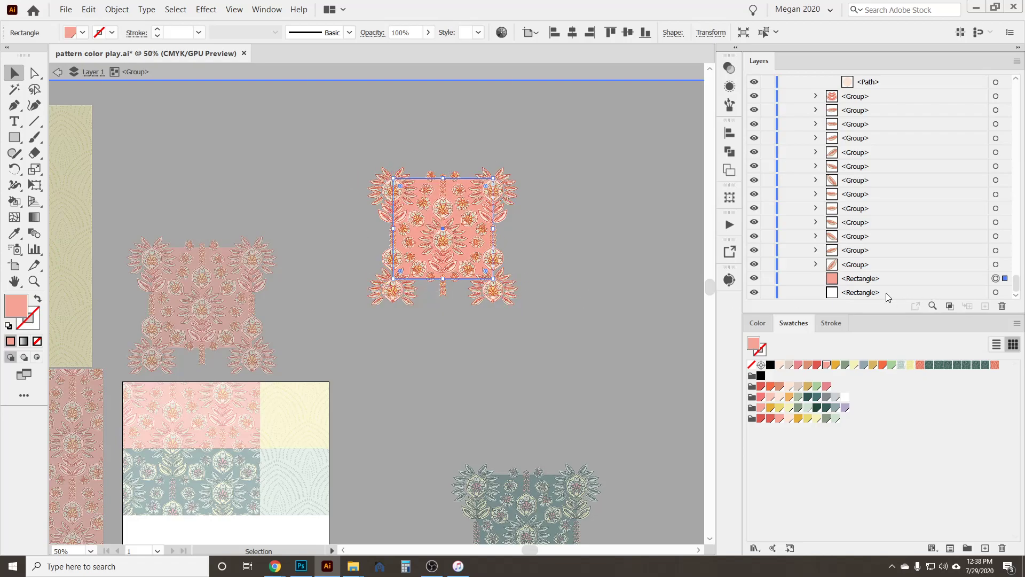
pyautogui.click(996, 293)
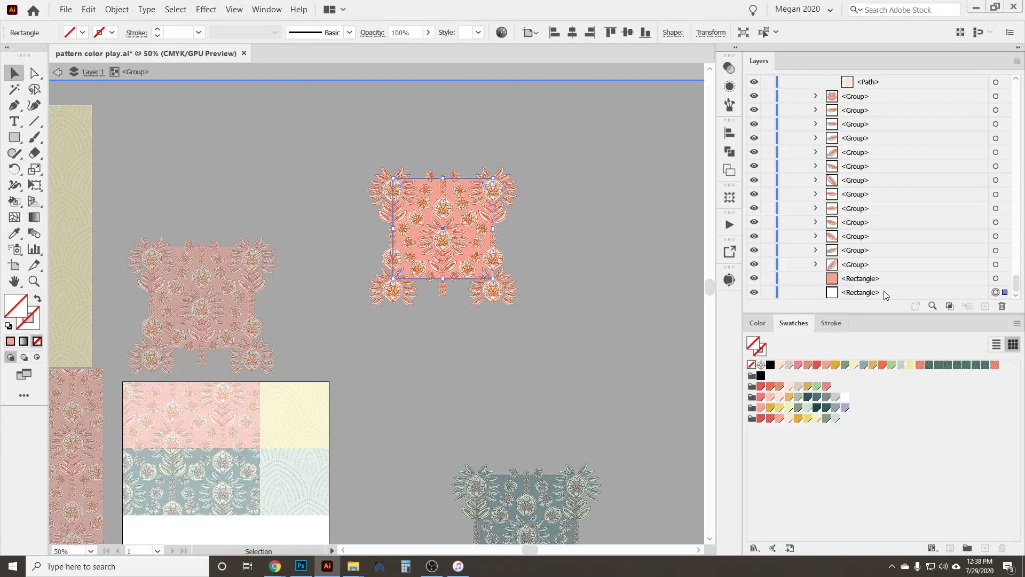
# Choose the New art board action and select the tile's unfilled boundary rectangle.
pyautogui.click(728, 226)
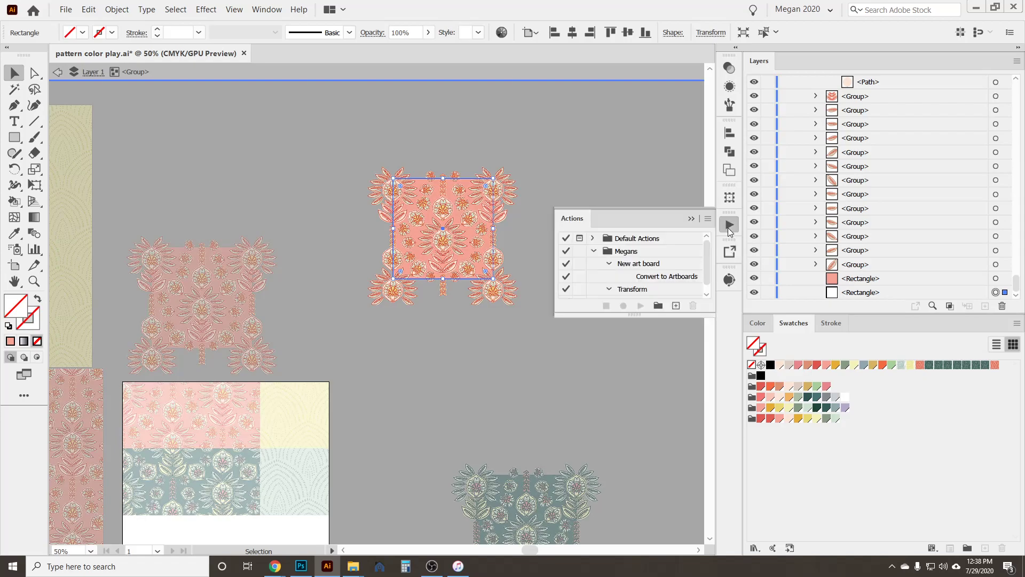
pyautogui.scroll(-1, 704, 272)
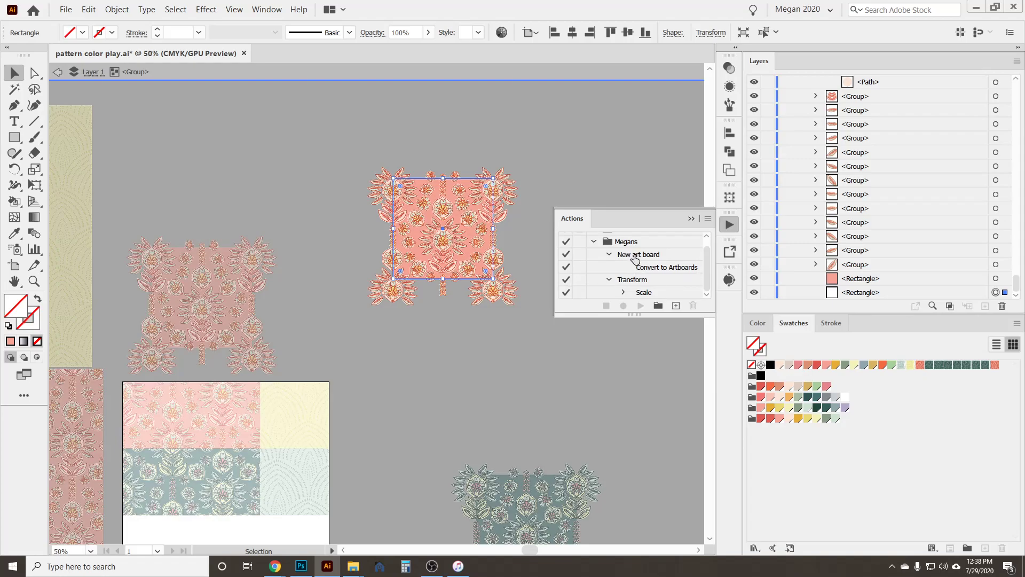
pyautogui.click(635, 258)
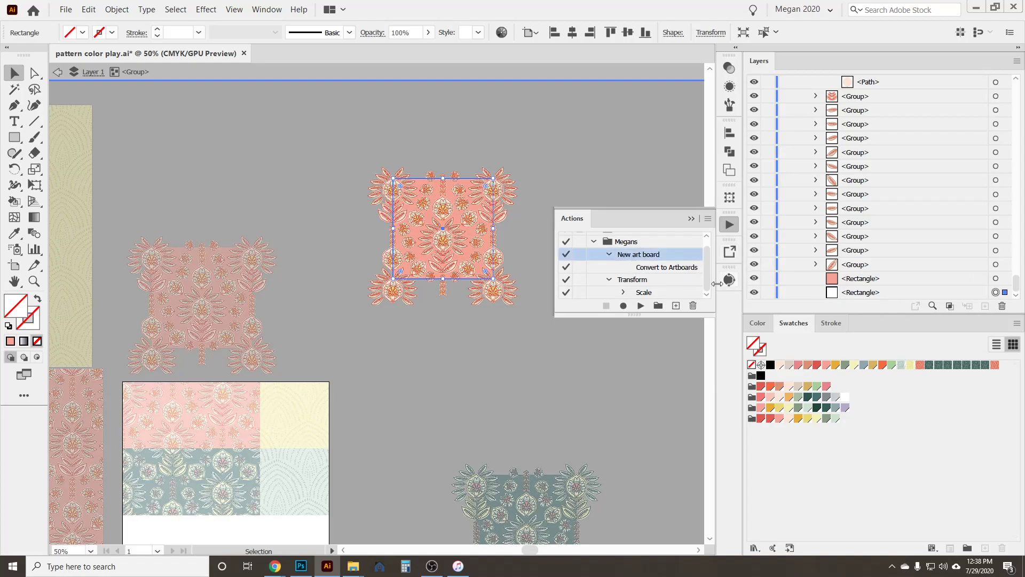
pyautogui.click(895, 293)
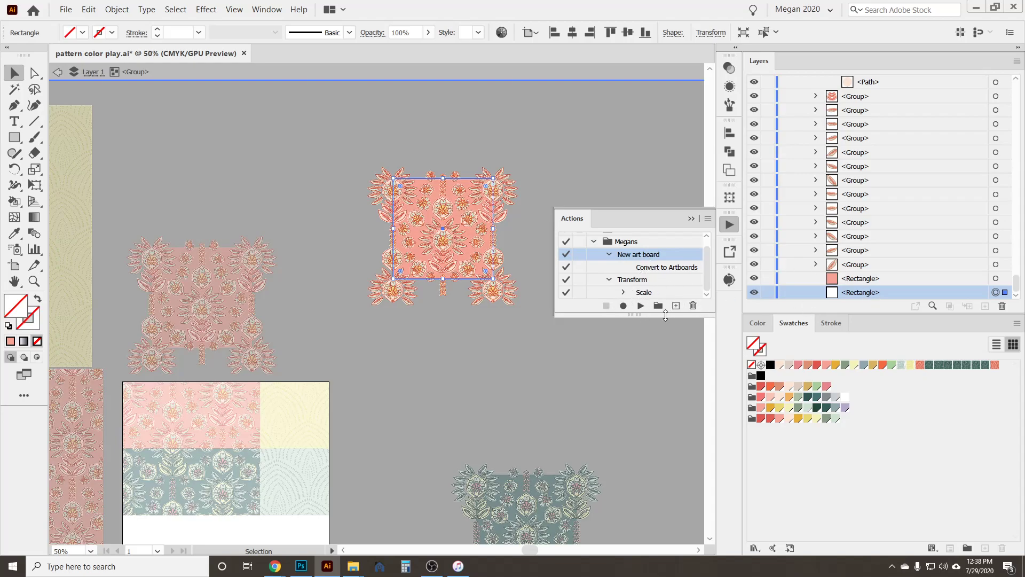
pyautogui.click(692, 219)
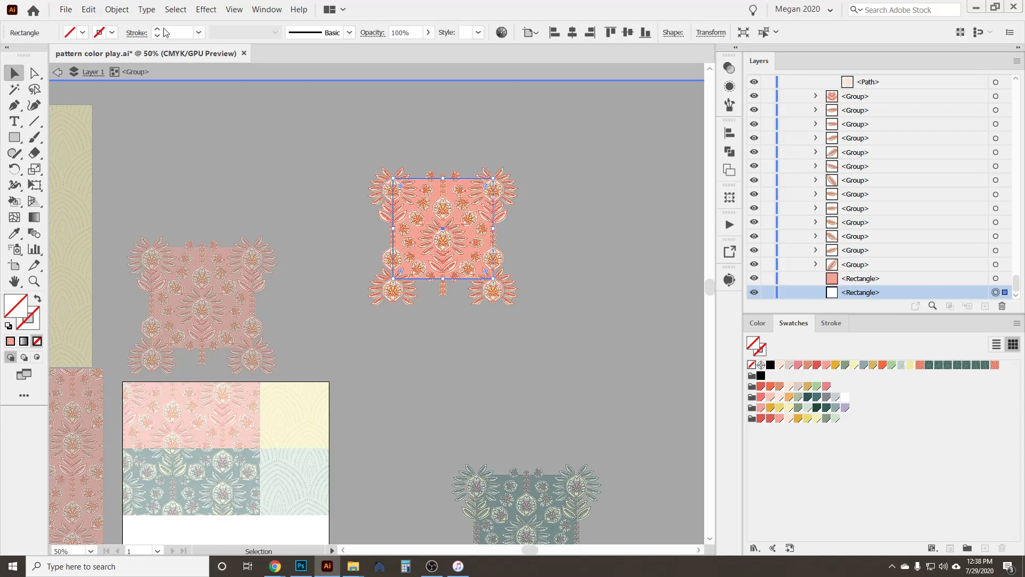
# Convert the selected rectangle into an artboard with Object > Artboards > Convert to Artboards.
pyautogui.click(113, 11)
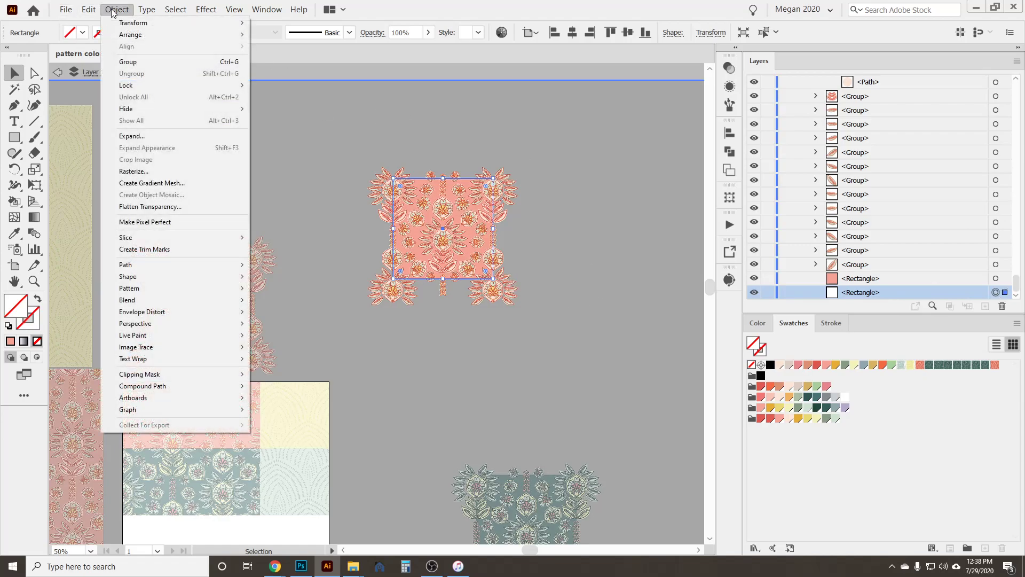
pyautogui.moveTo(187, 399)
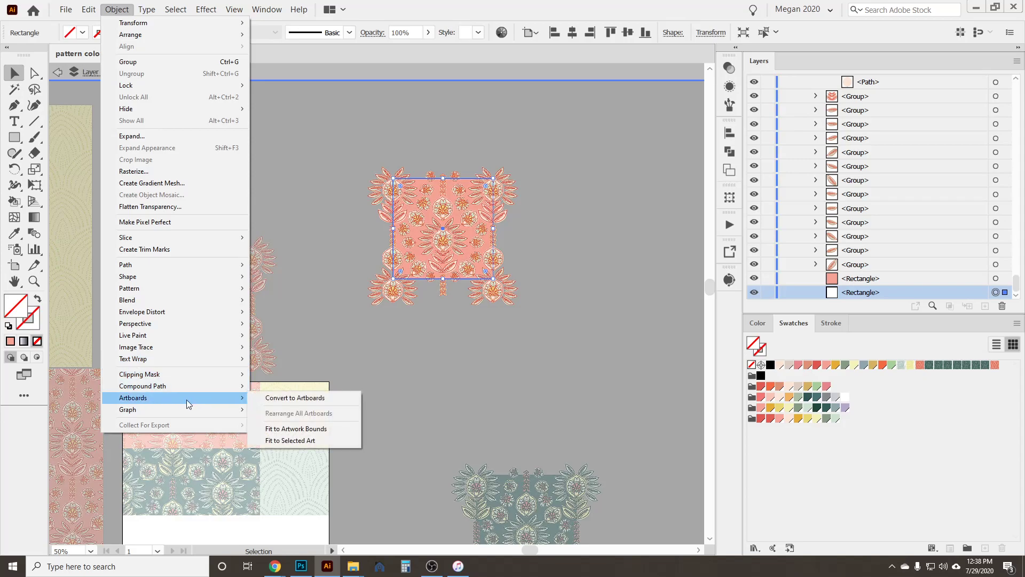
pyautogui.click(277, 401)
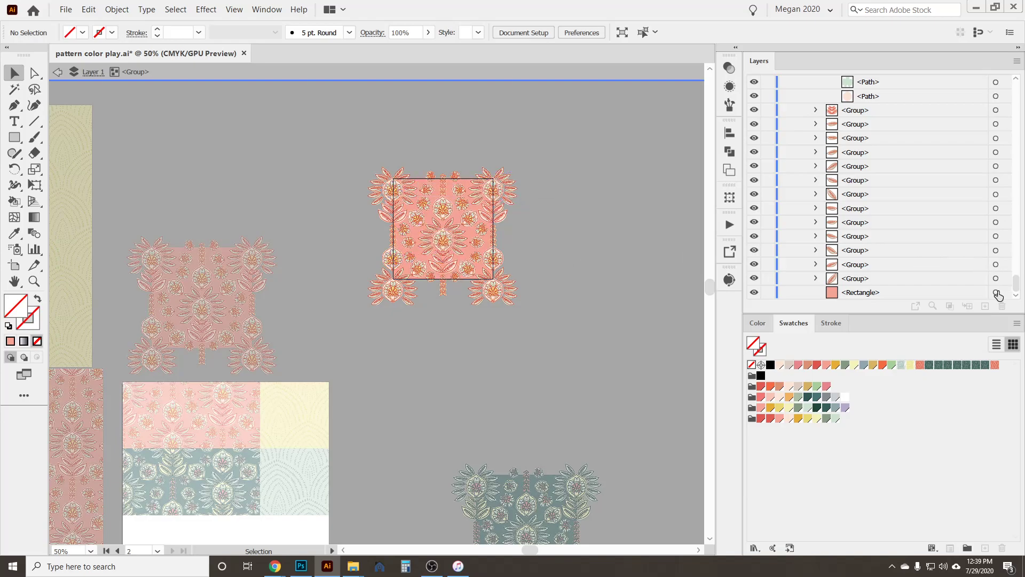
# Scale the tile's rectangle uniformly to 105% using Transform > Scale.
pyautogui.click(996, 292)
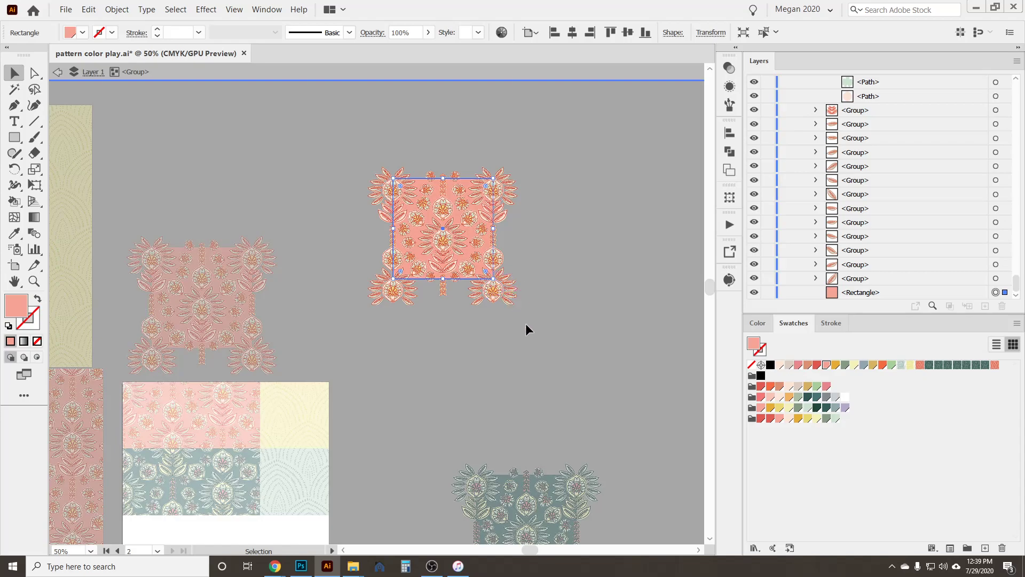
pyautogui.rightClick(440, 238)
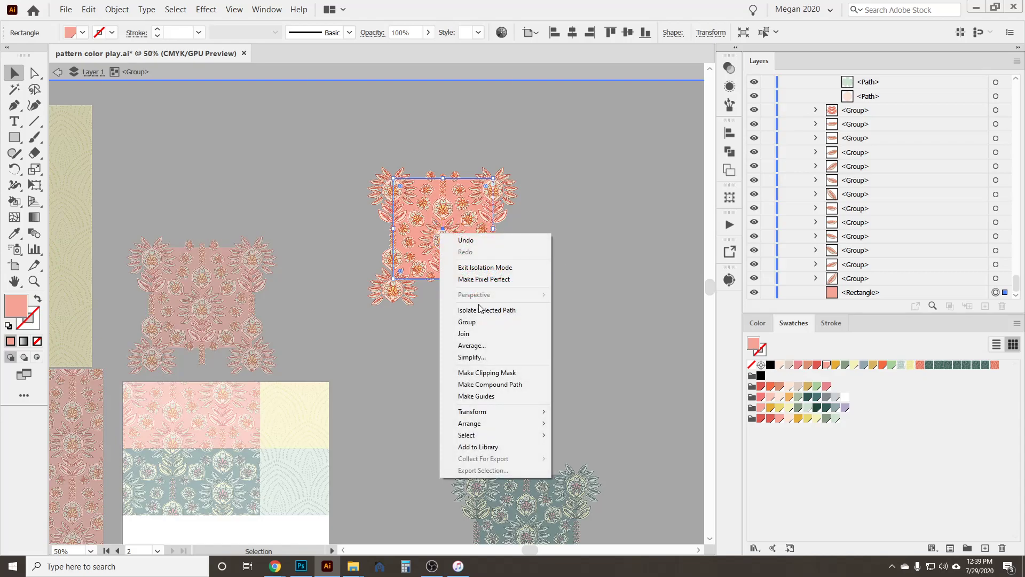
pyautogui.moveTo(517, 417)
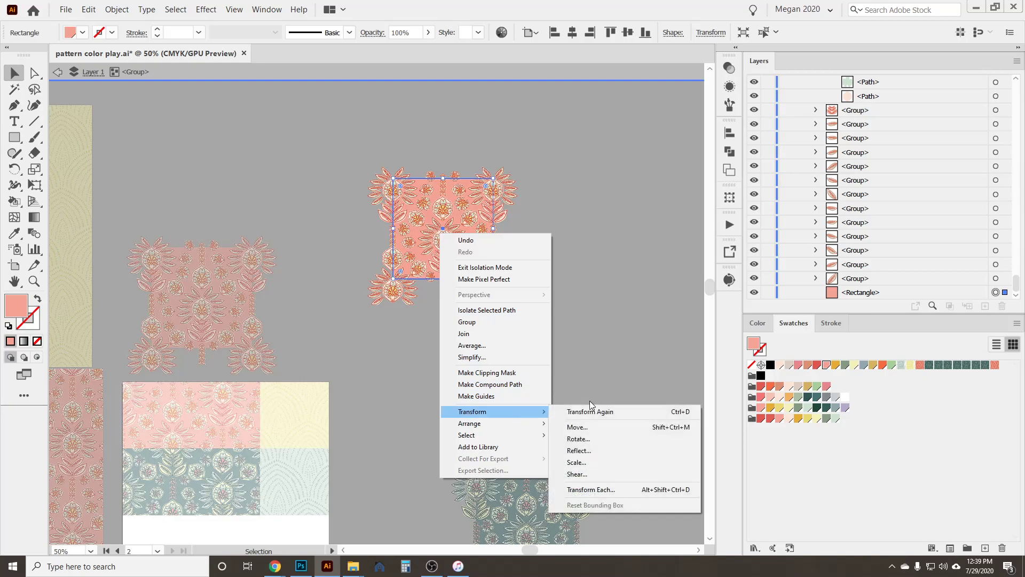
pyautogui.click(605, 468)
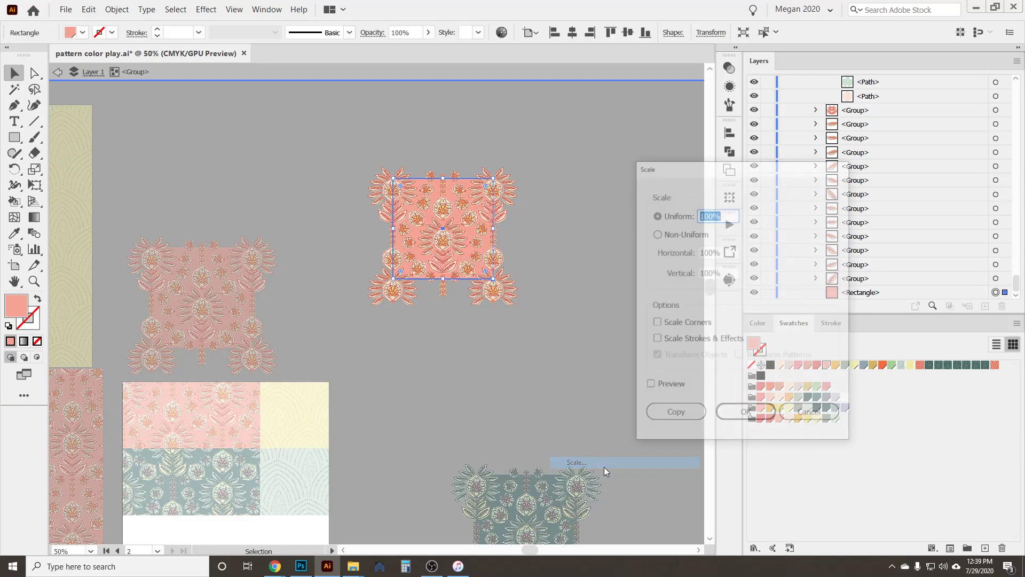
pyautogui.write('10')
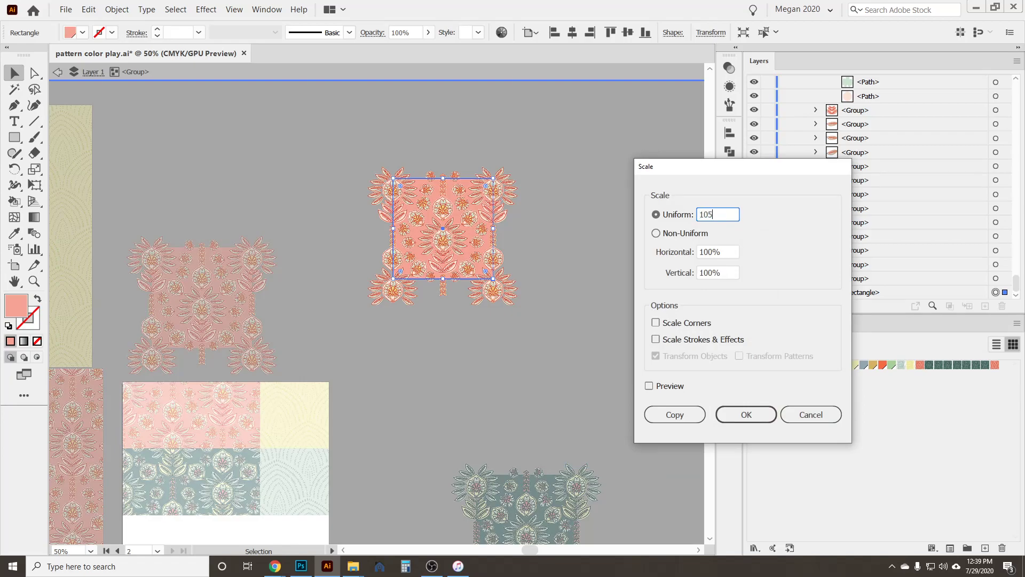
pyautogui.click(741, 416)
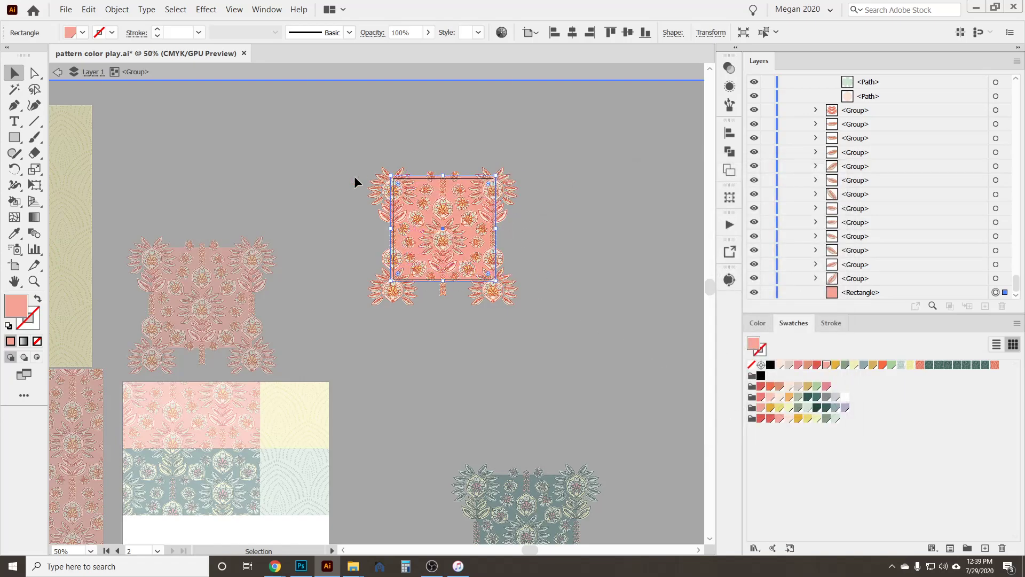
pyautogui.doubleClick(592, 294)
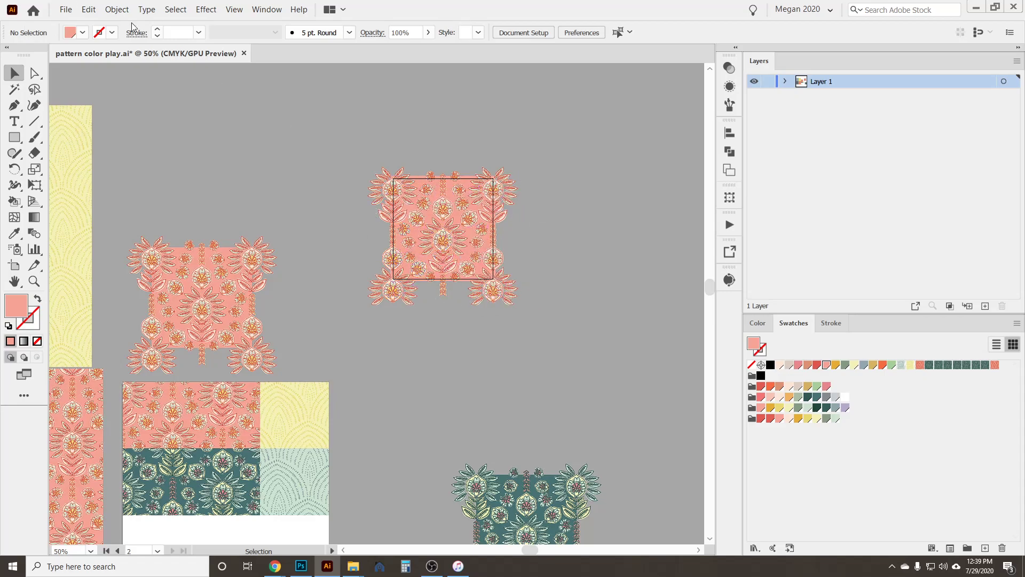
pyautogui.click(88, 10)
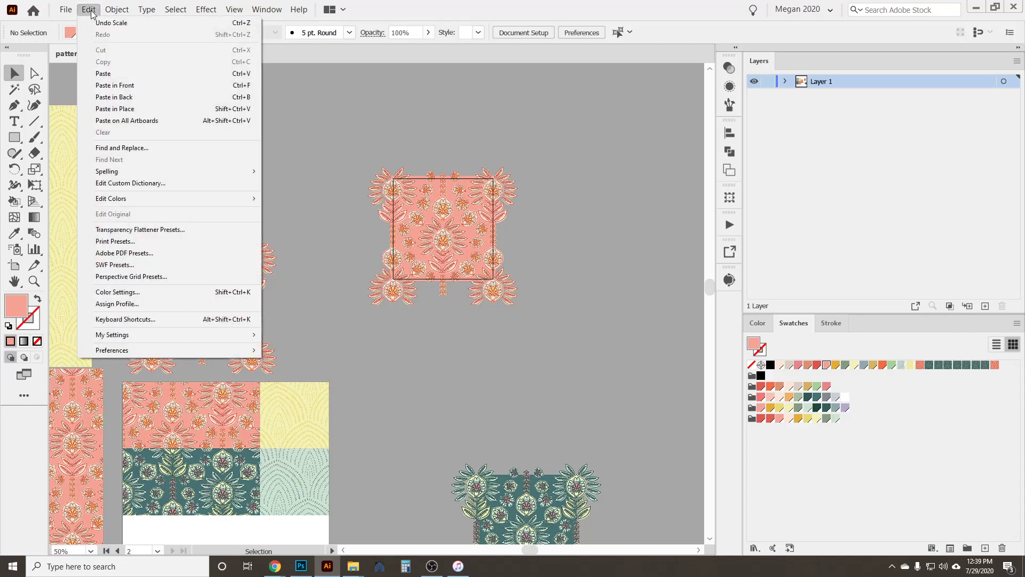
pyautogui.moveTo(70, 15)
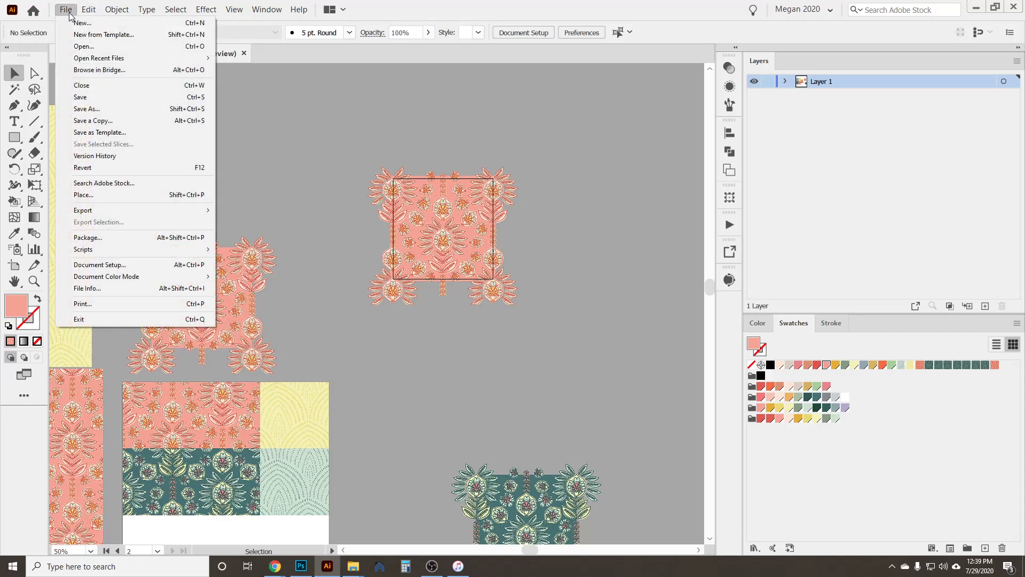
pyautogui.moveTo(145, 211)
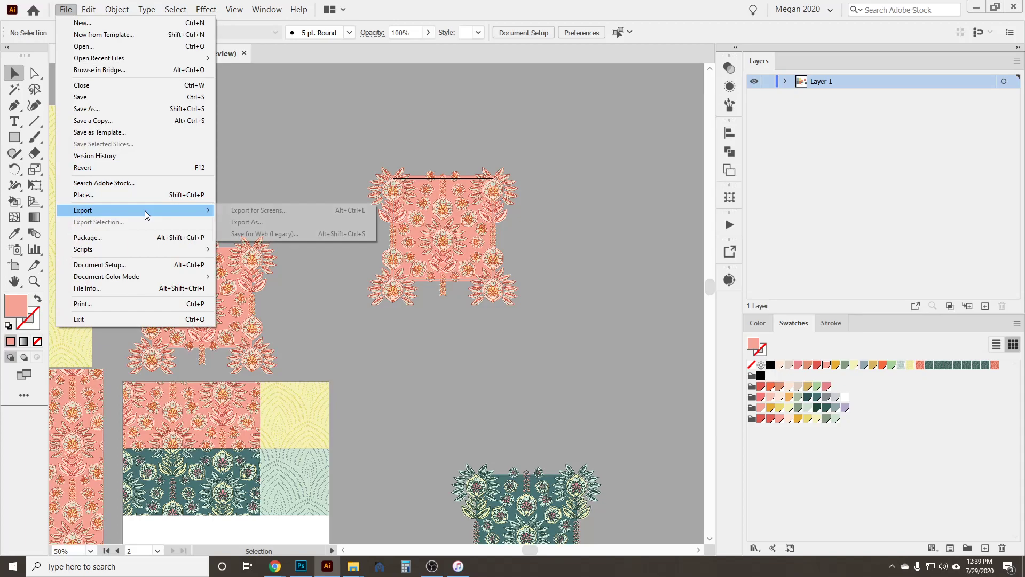
pyautogui.click(299, 234)
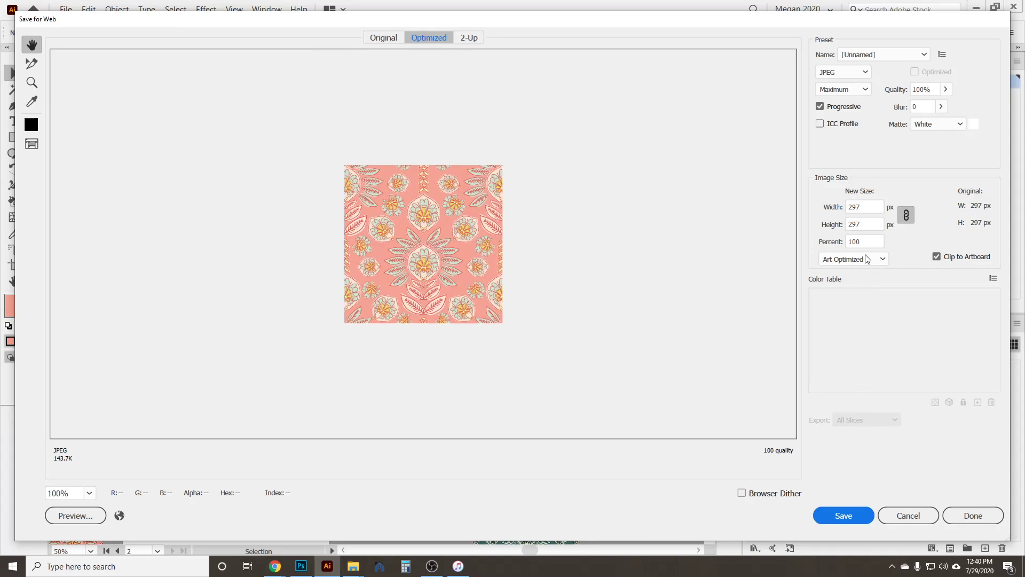
pyautogui.click(881, 261)
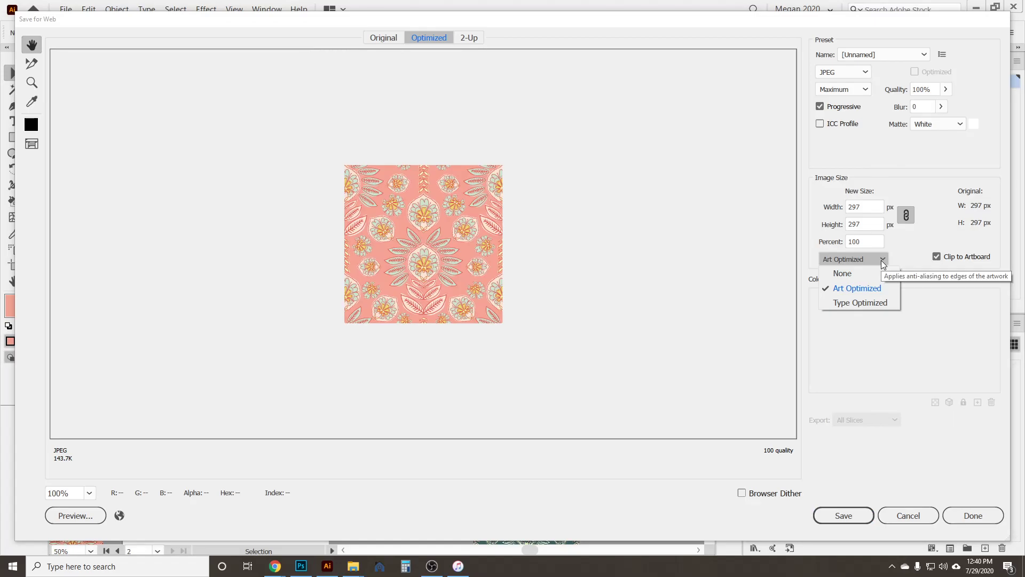
pyautogui.click(881, 261)
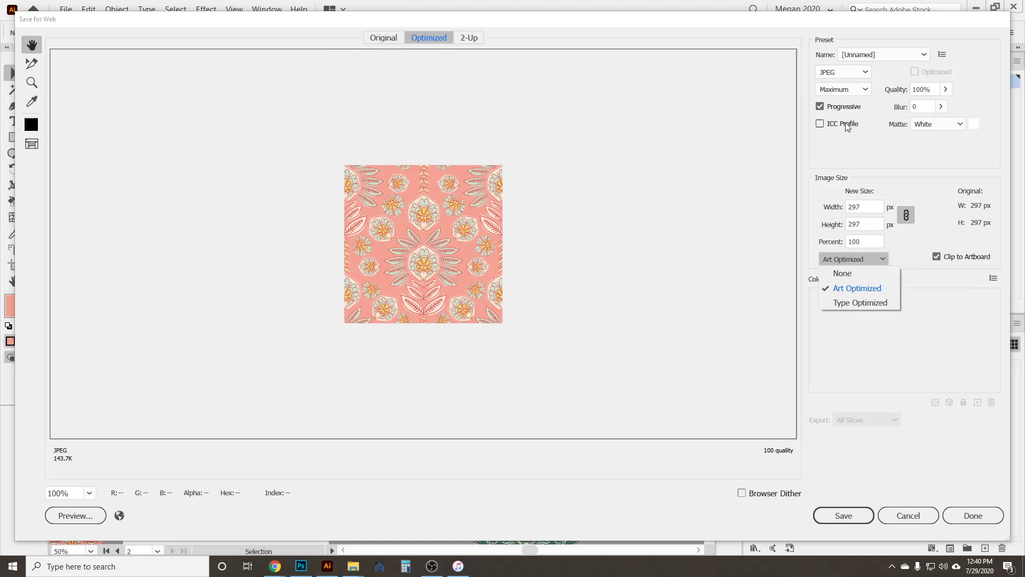
pyautogui.click(681, 117)
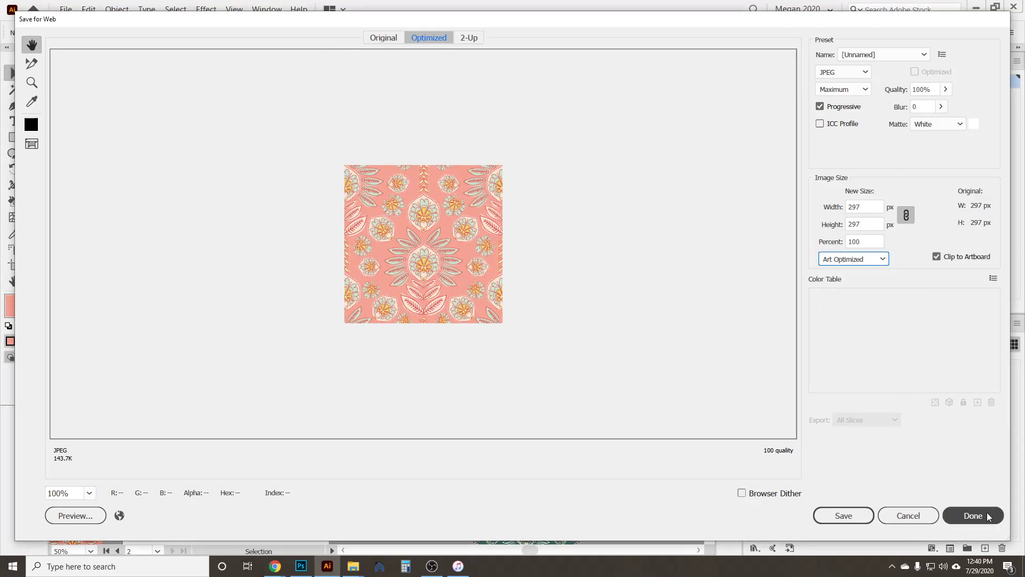
# Close the web export preview and open Export for Screens with only Artboard 2 selected.
pyautogui.click(914, 516)
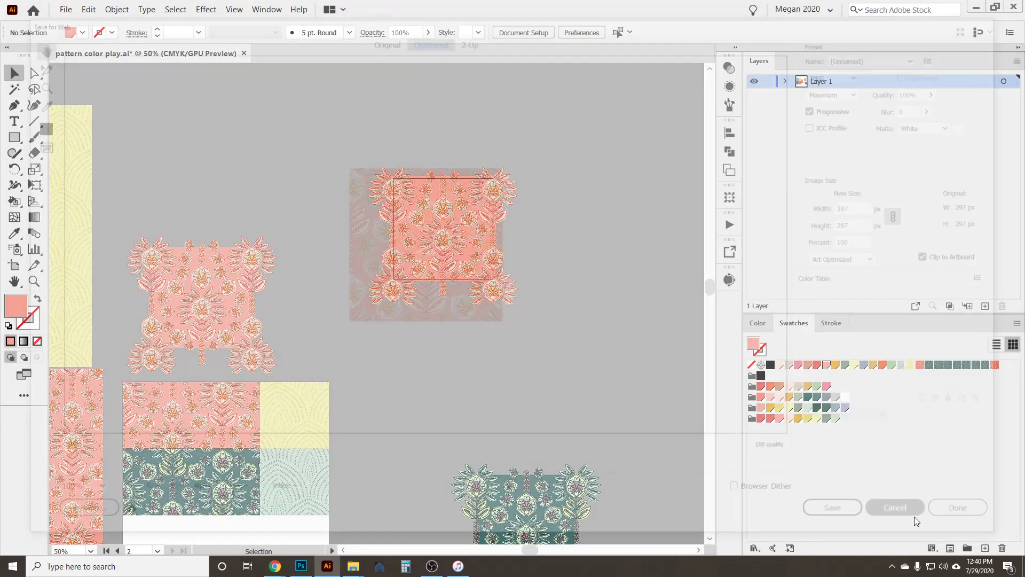
pyautogui.click(65, 9)
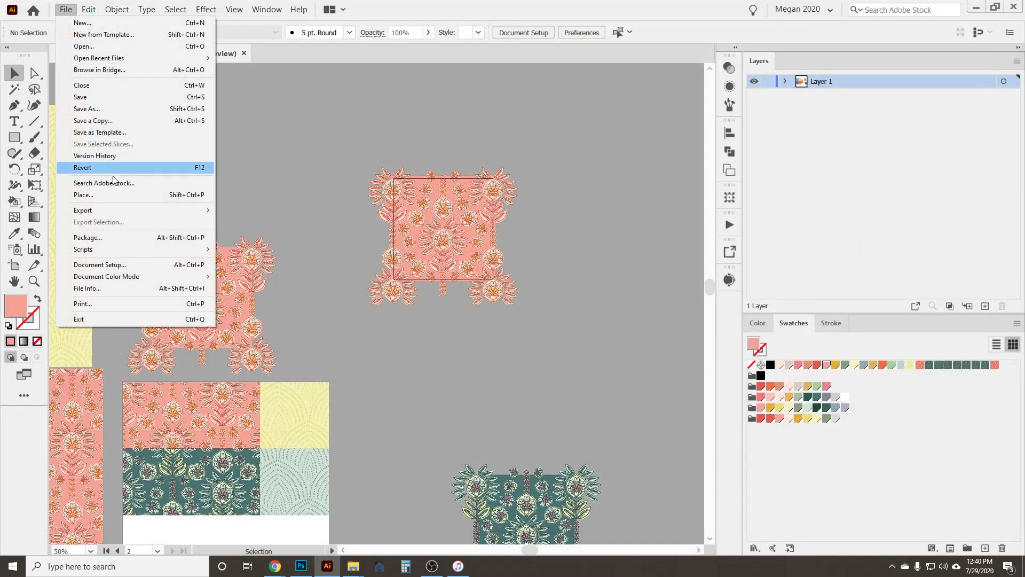
pyautogui.moveTo(124, 214)
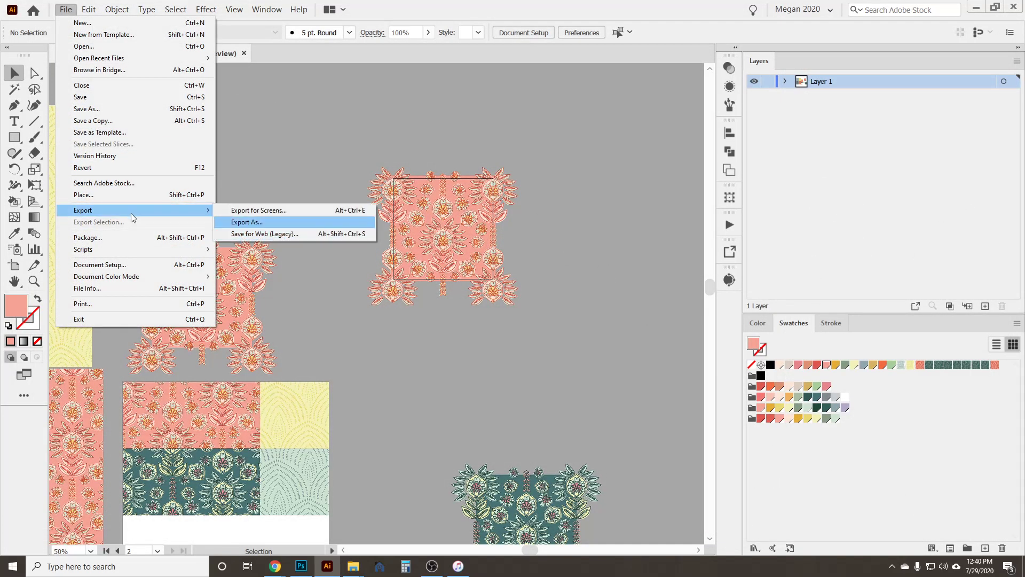
pyautogui.click(239, 211)
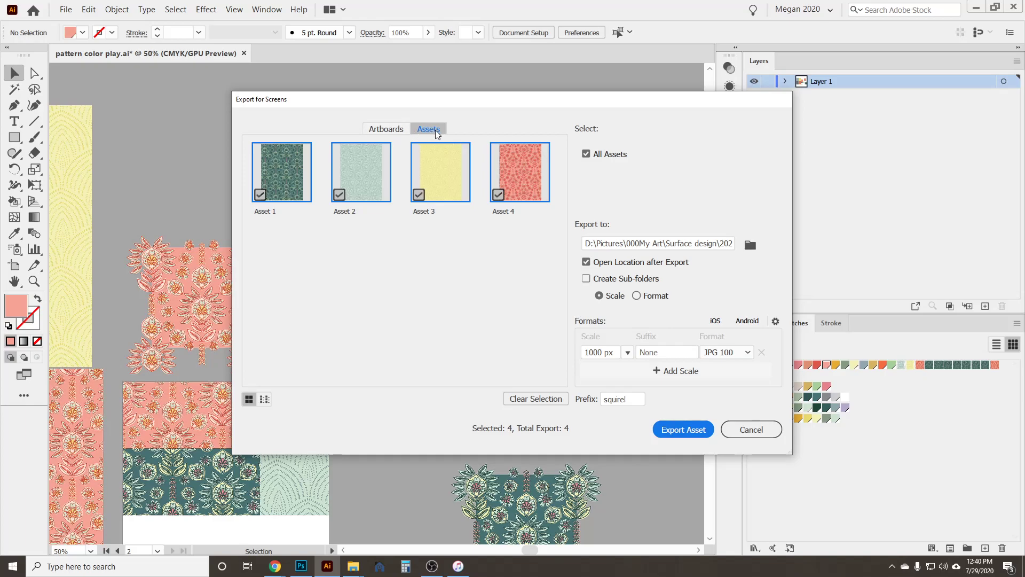
pyautogui.click(385, 128)
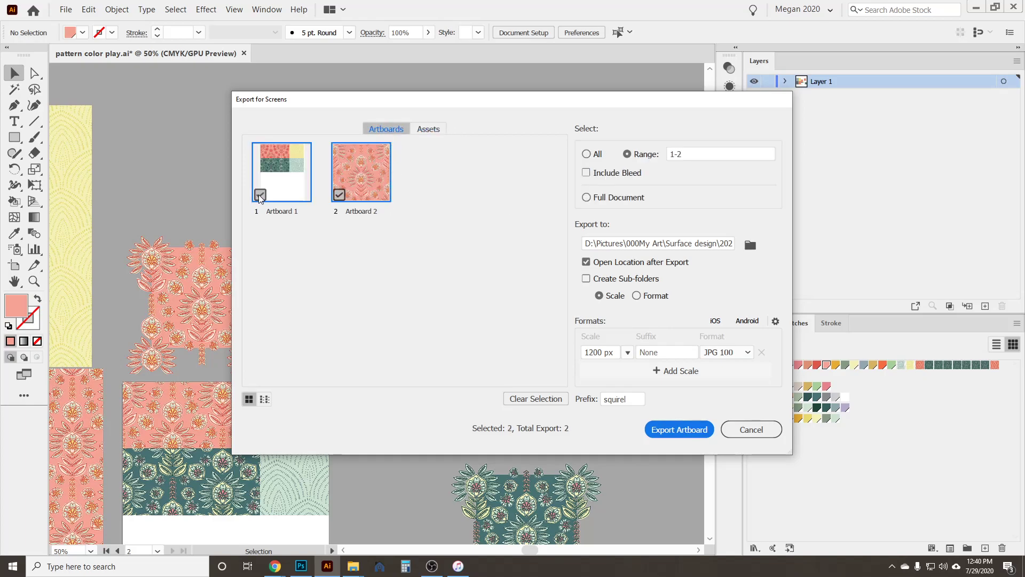
pyautogui.click(260, 195)
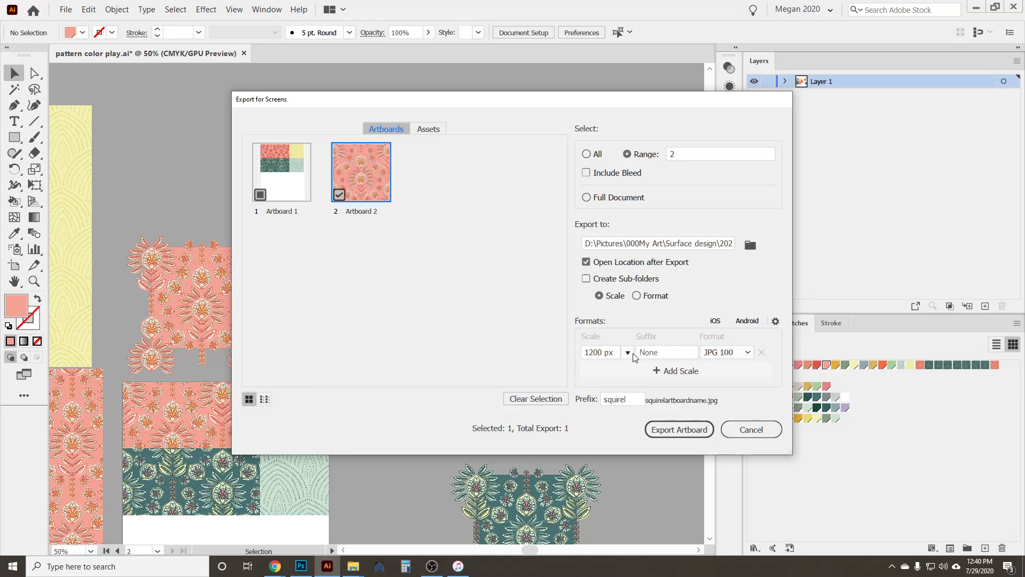
# Set the export scale to a 150 ppi resolution.
pyautogui.click(628, 353)
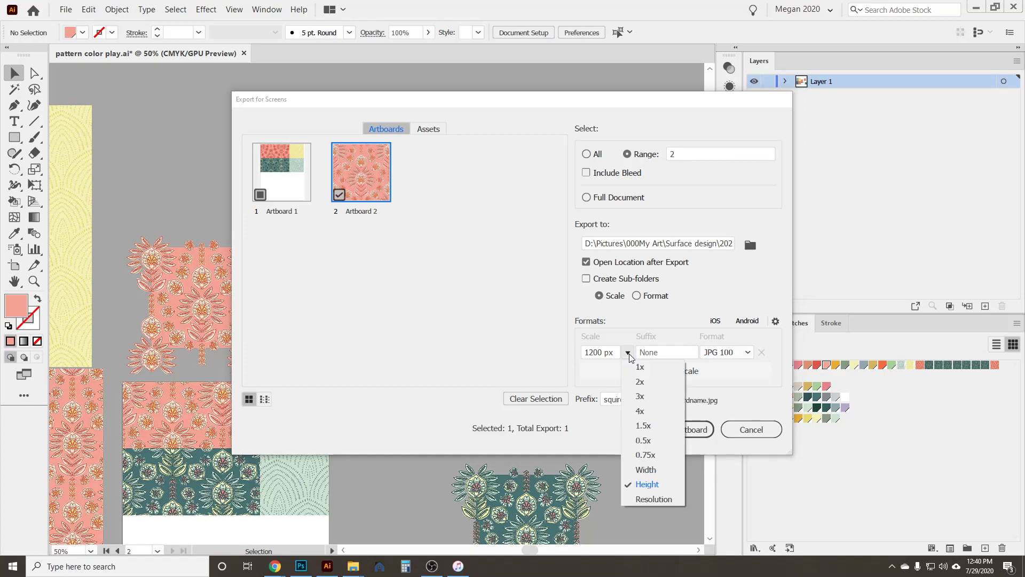
pyautogui.click(653, 499)
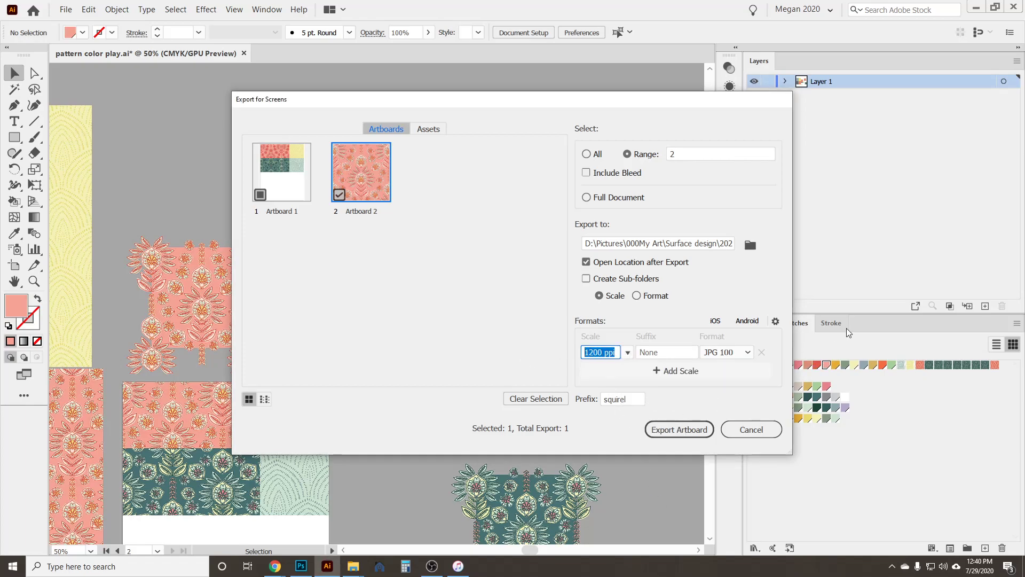
pyautogui.write('150')
pyautogui.click(630, 354)
pyautogui.click(663, 499)
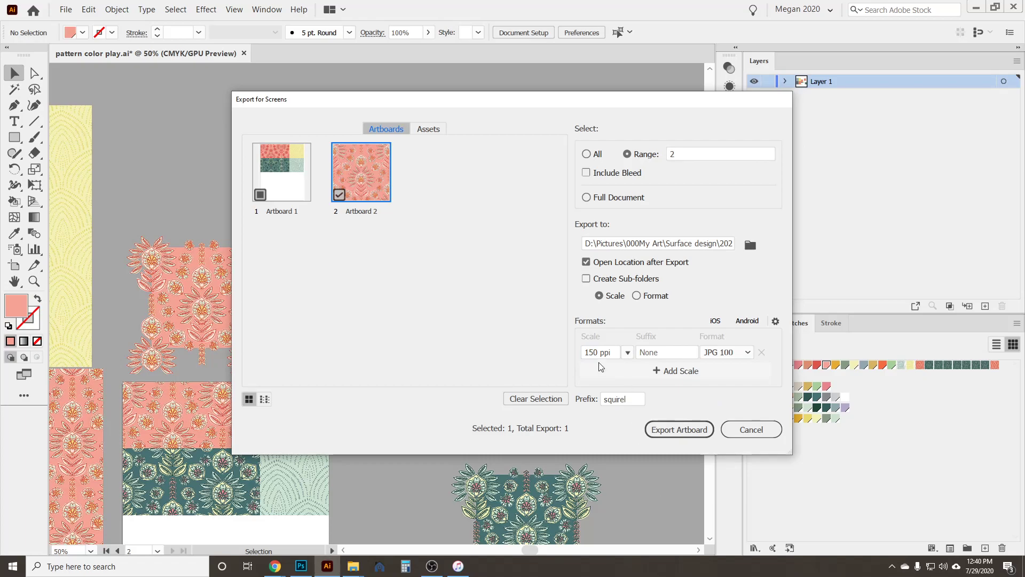
pyautogui.click(627, 353)
pyautogui.click(627, 353)
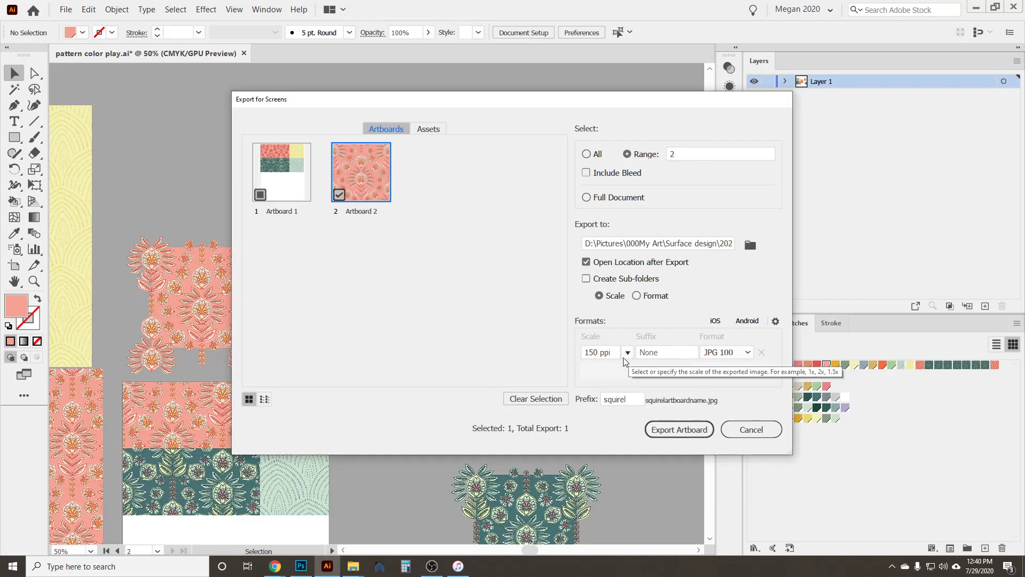
pyautogui.click(627, 354)
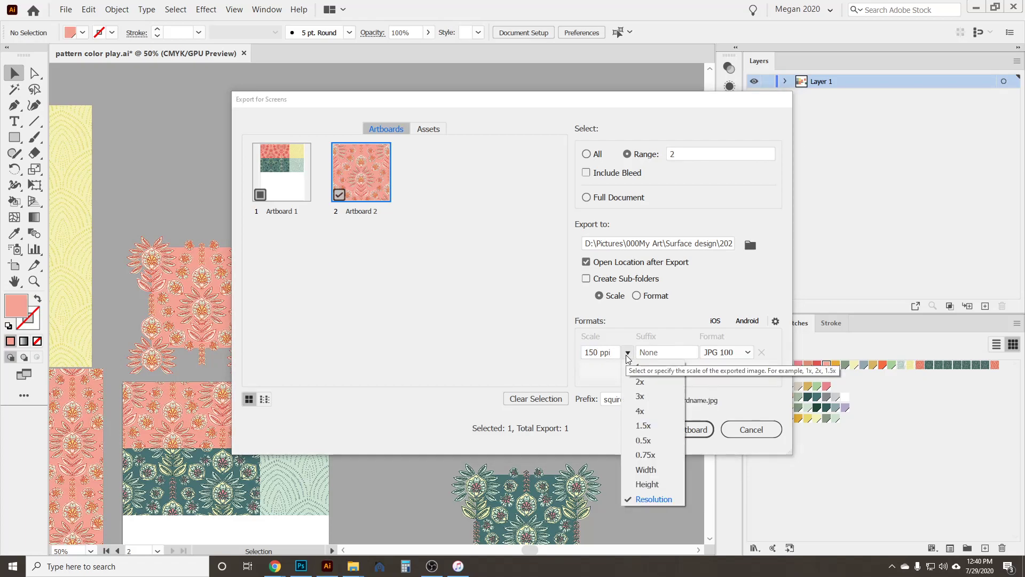
pyautogui.click(626, 355)
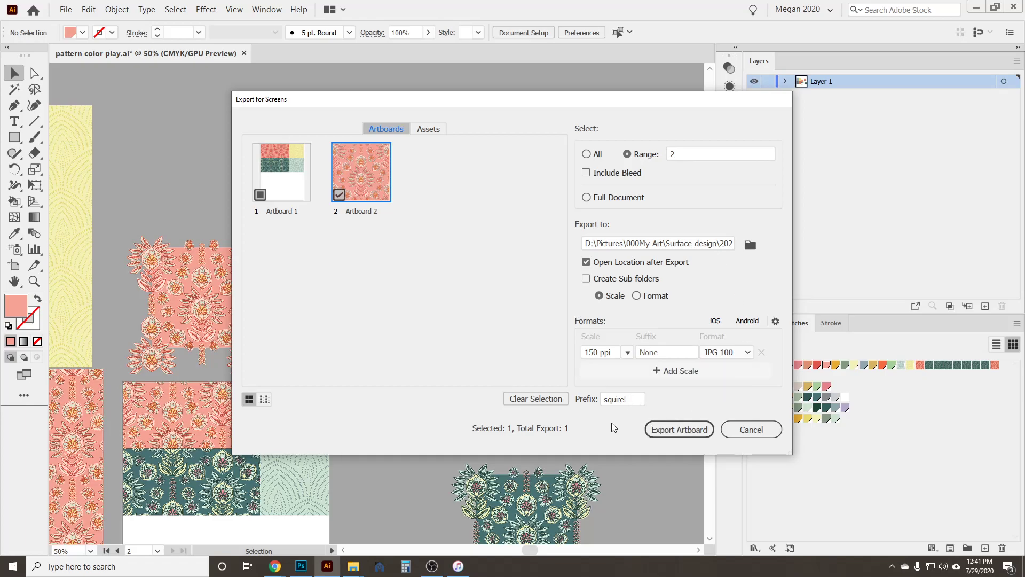
# Replace the file-name prefix with 'spoonflower'.
pyautogui.doubleClick(635, 398)
pyautogui.press('BackSpace')
pyautogui.write('spoonflower')
# Export Artboard 2, then preview spoonflowerArtboard 2.jpg (620 × 619 px) and close it.
pyautogui.click(680, 430)
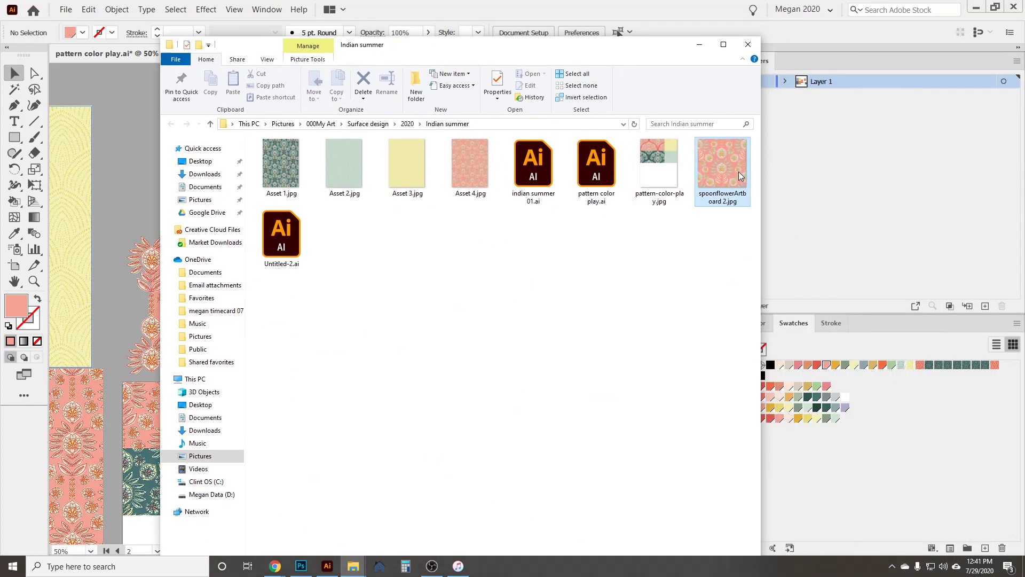
pyautogui.doubleClick(738, 171)
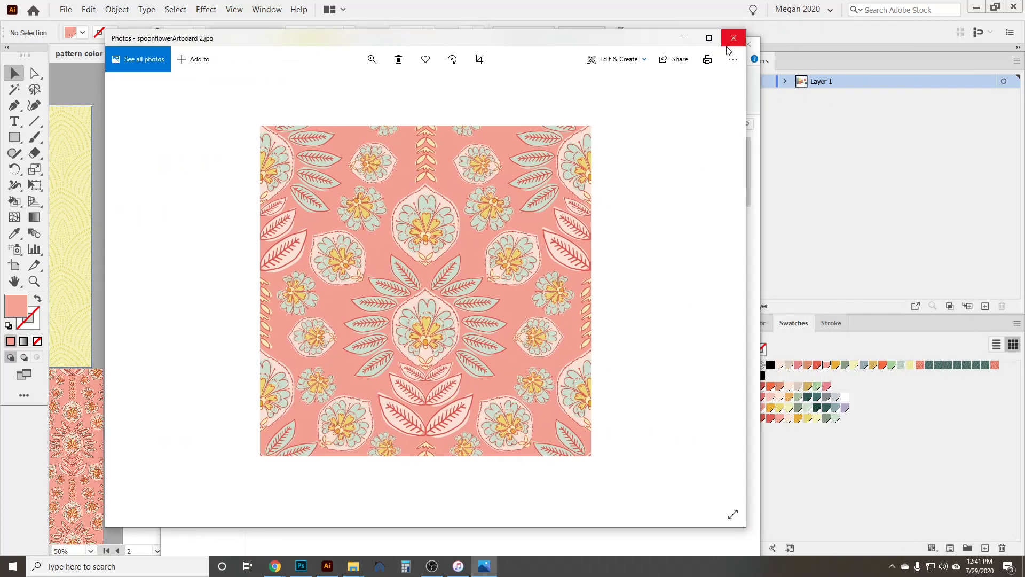
pyautogui.click(728, 38)
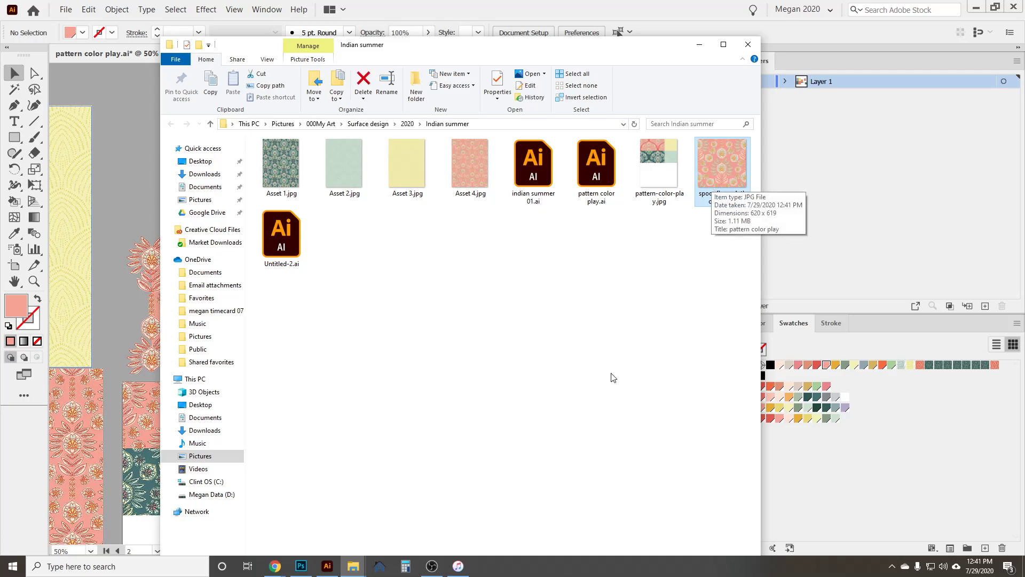
# Open spoonflowerArtboard 2.jpg in Photoshop by dragging it from the Indian summer folder.
pyautogui.click(307, 569)
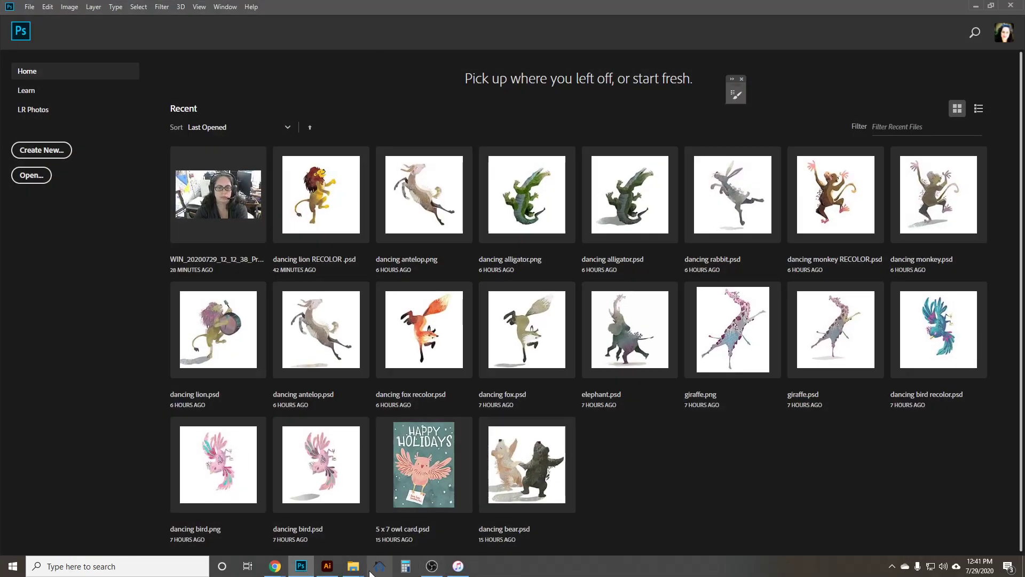
pyautogui.moveTo(353, 566)
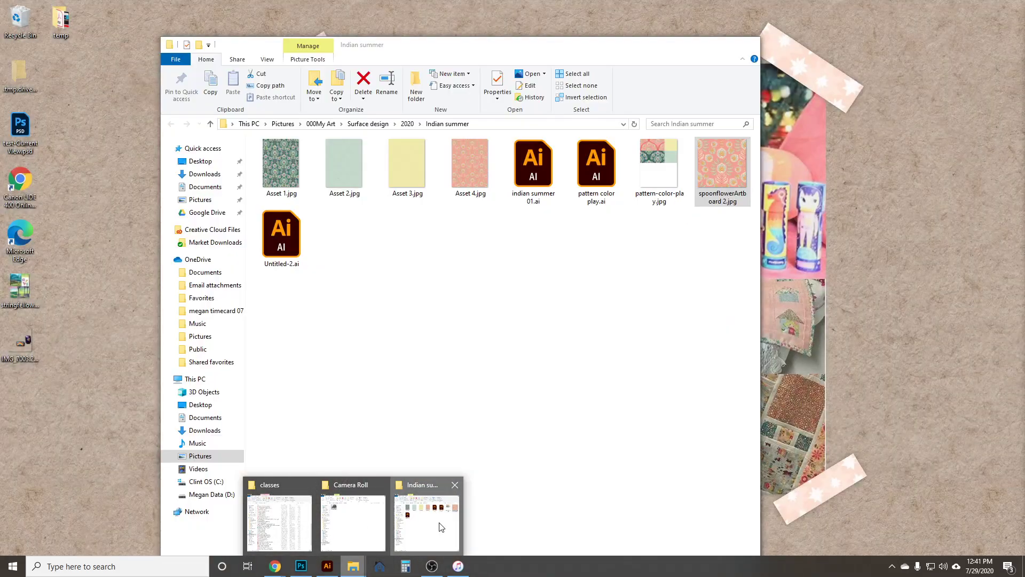
pyautogui.click(441, 528)
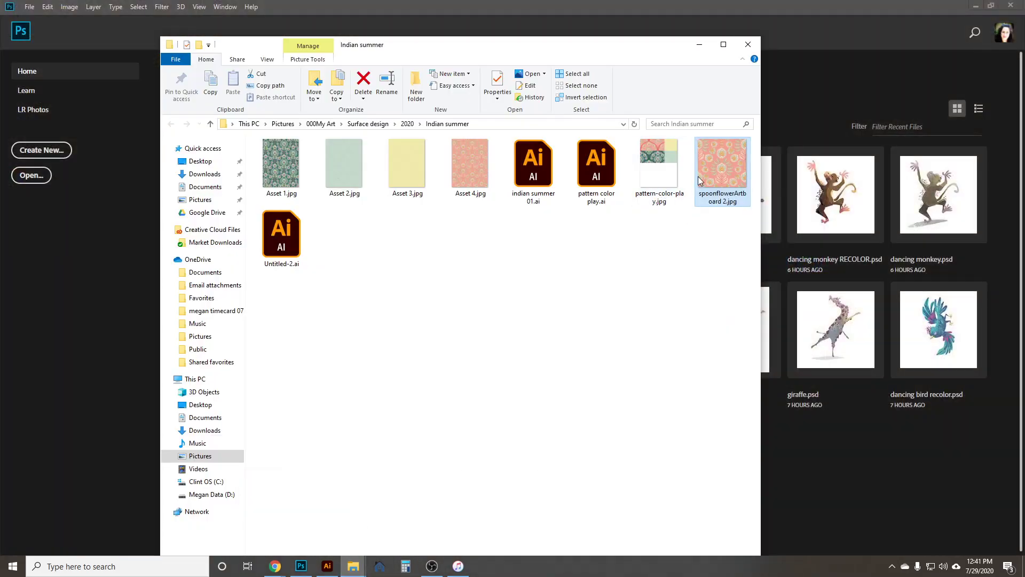
pyautogui.moveTo(698, 175); pyautogui.dragTo(811, 107)
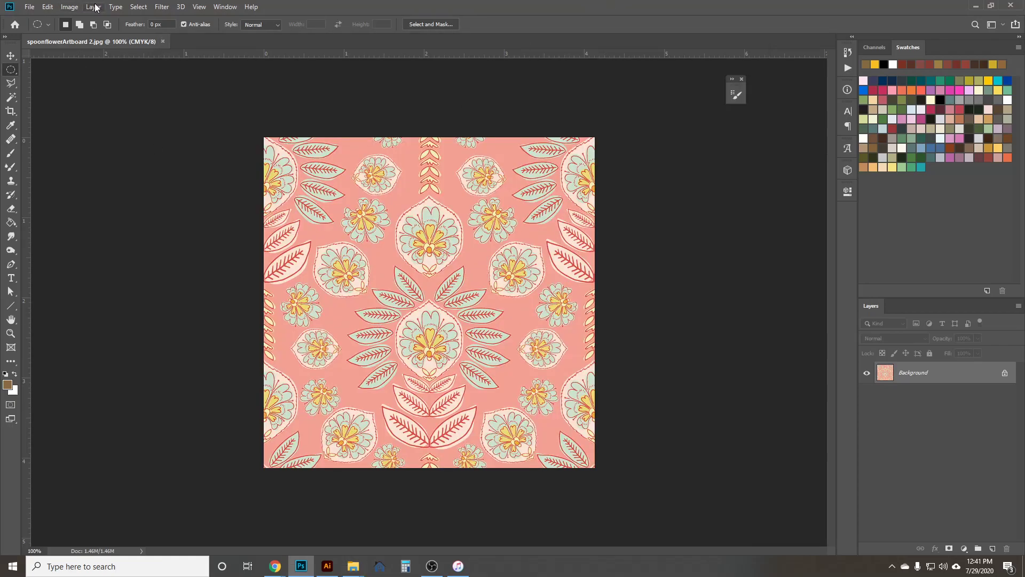
# Convert the image to RGB Color and resave it as a quality-12 JPEG.
pyautogui.click(69, 7)
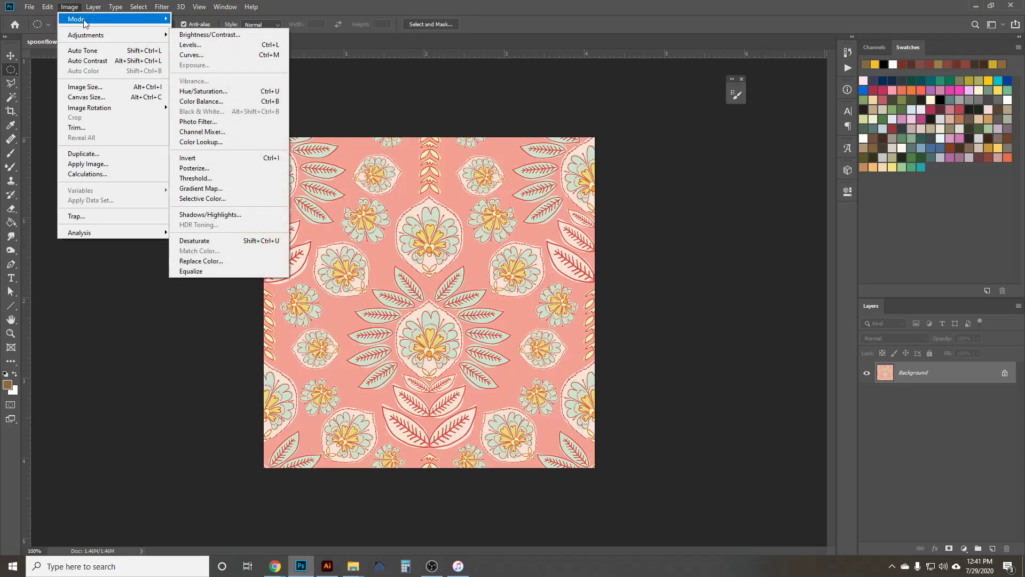
pyautogui.moveTo(84, 23)
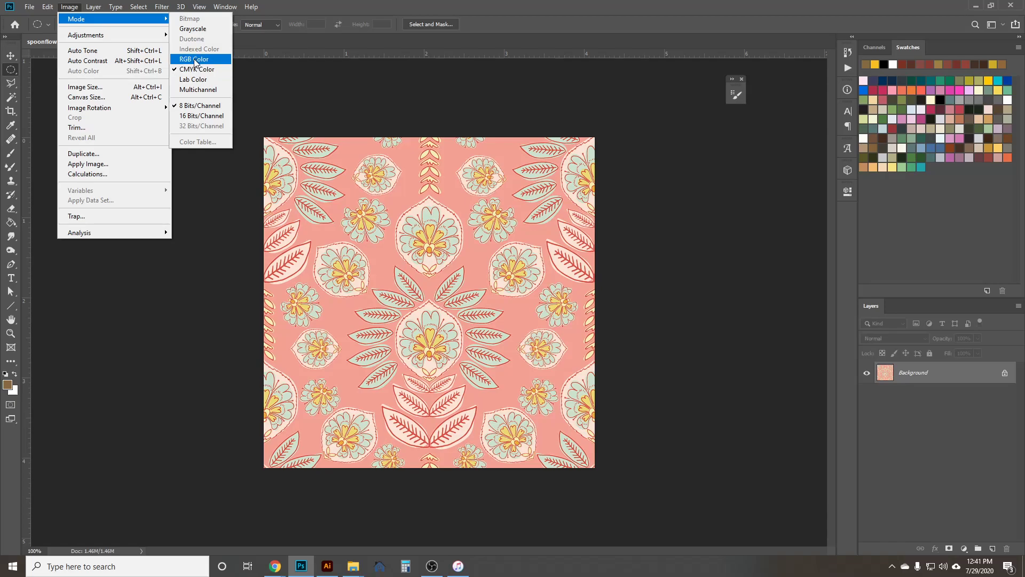
pyautogui.click(196, 63)
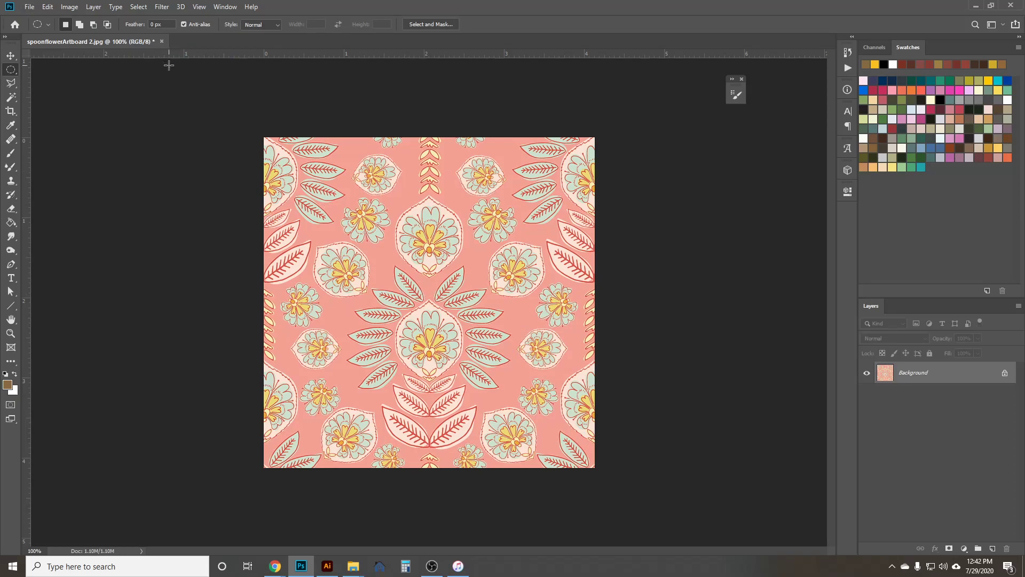
pyautogui.hotkey('ctrl', 's')
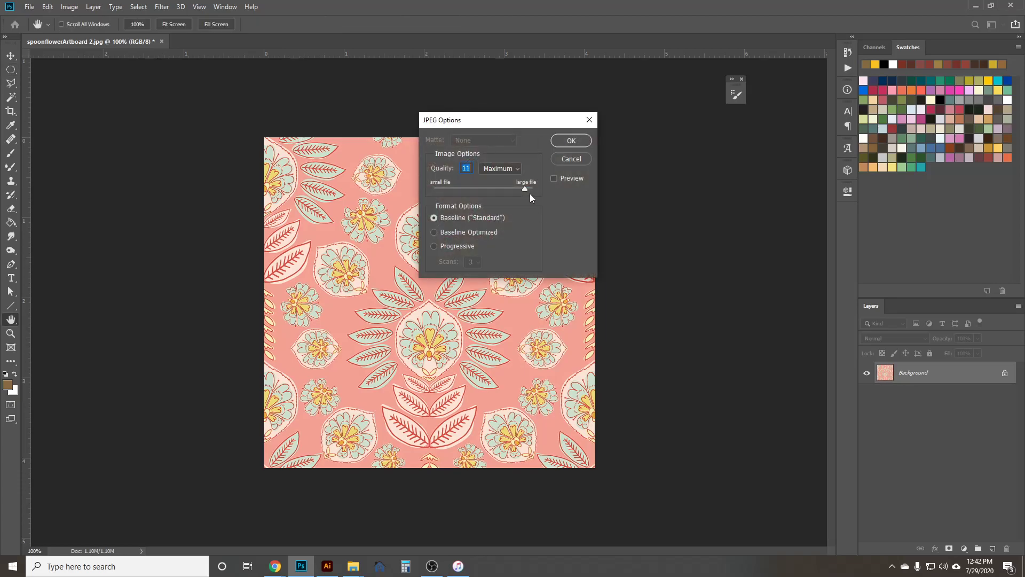
pyautogui.moveTo(529, 188); pyautogui.dragTo(552, 189)
pyautogui.click(571, 141)
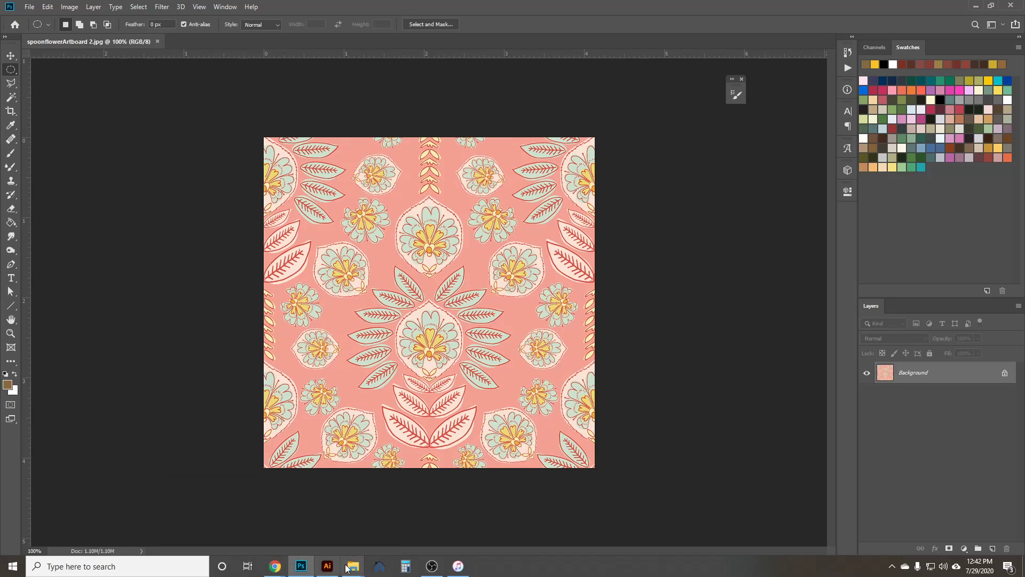
pyautogui.moveTo(354, 566)
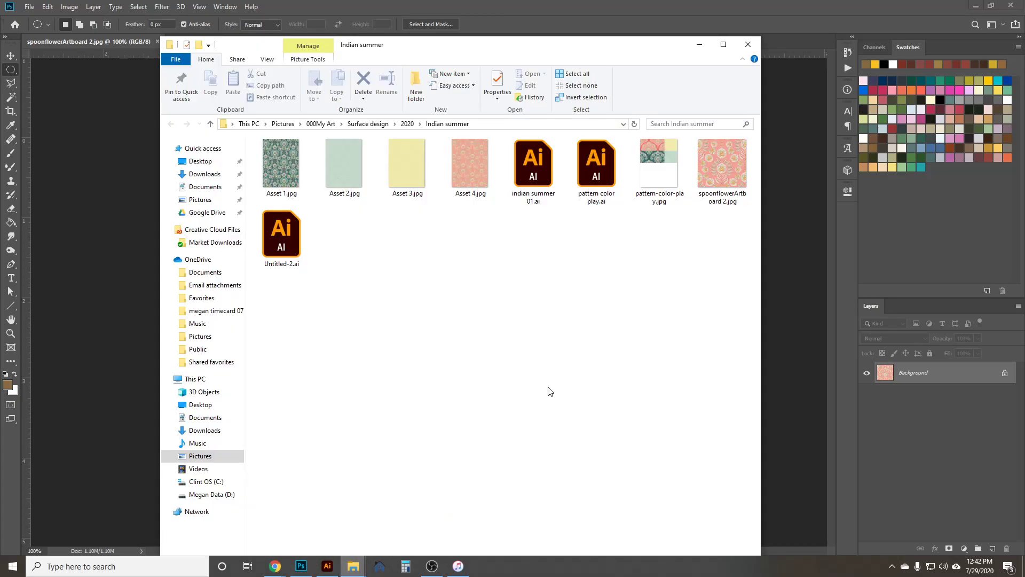
pyautogui.click(427, 521)
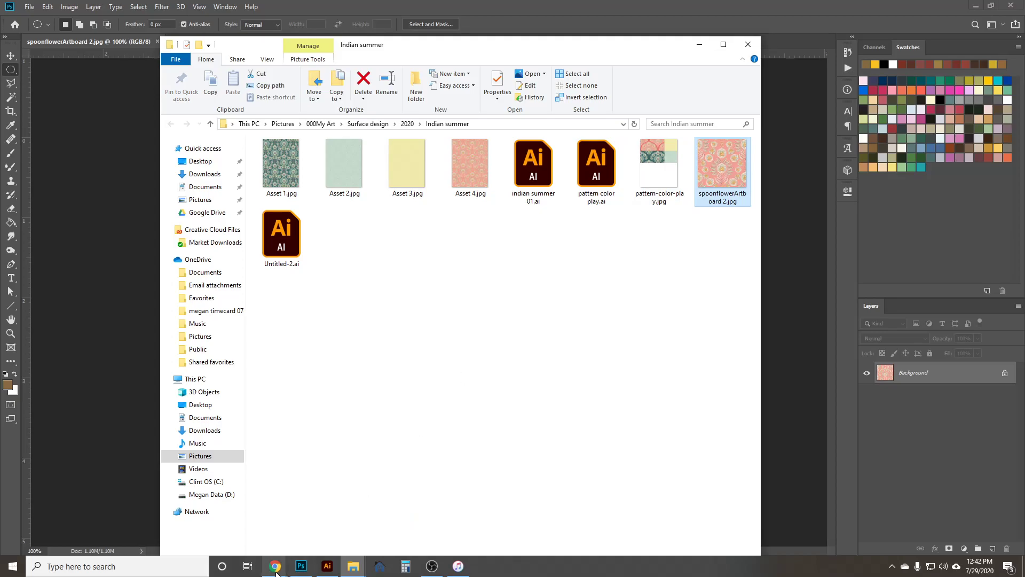
# Go to the Spoonflower home page and open Upload Your Design from the Design & Sell menu.
pyautogui.moveTo(276, 574)
pyautogui.click(217, 517)
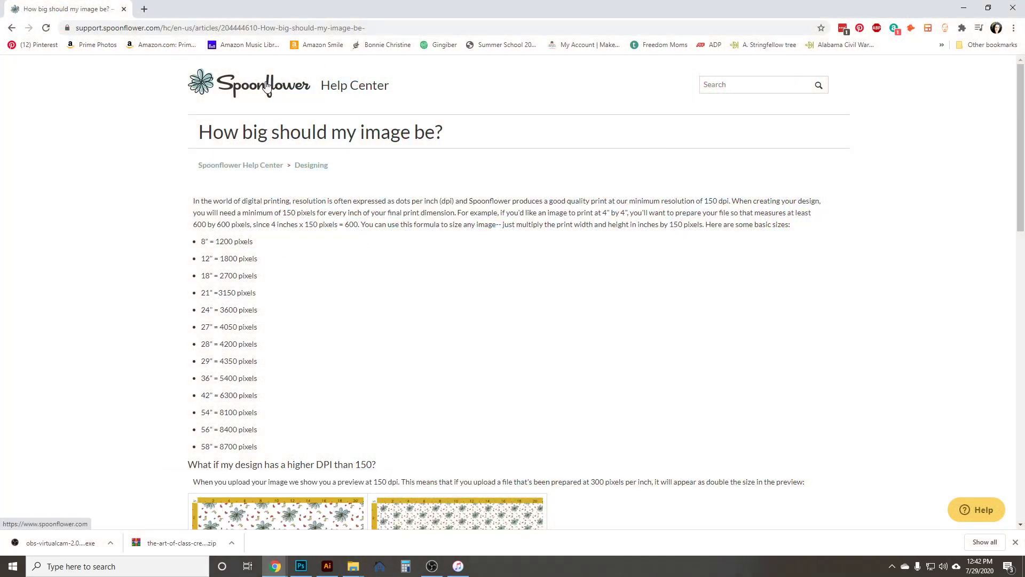
pyautogui.click(263, 83)
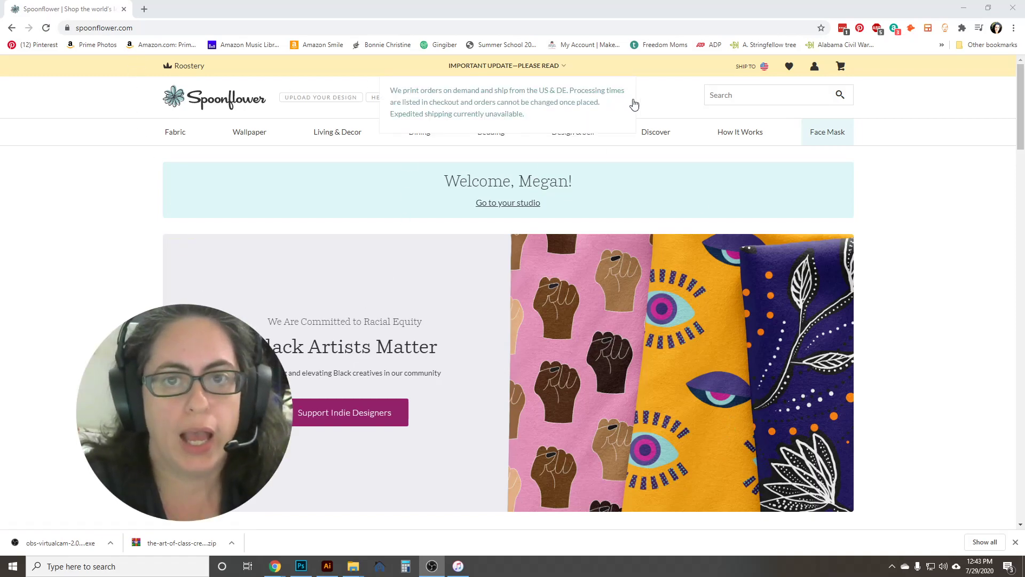
pyautogui.moveTo(577, 136)
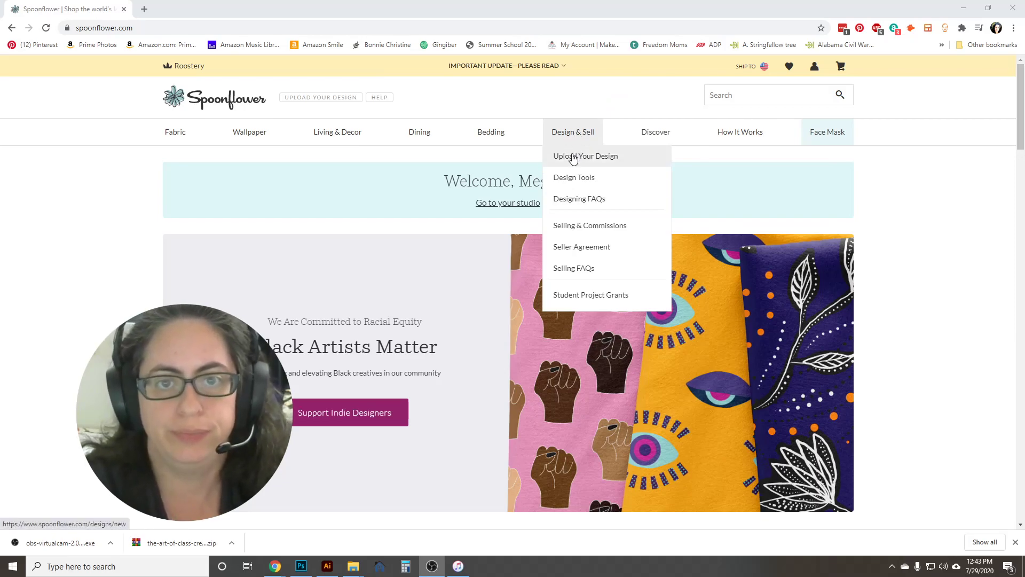
pyautogui.click(573, 157)
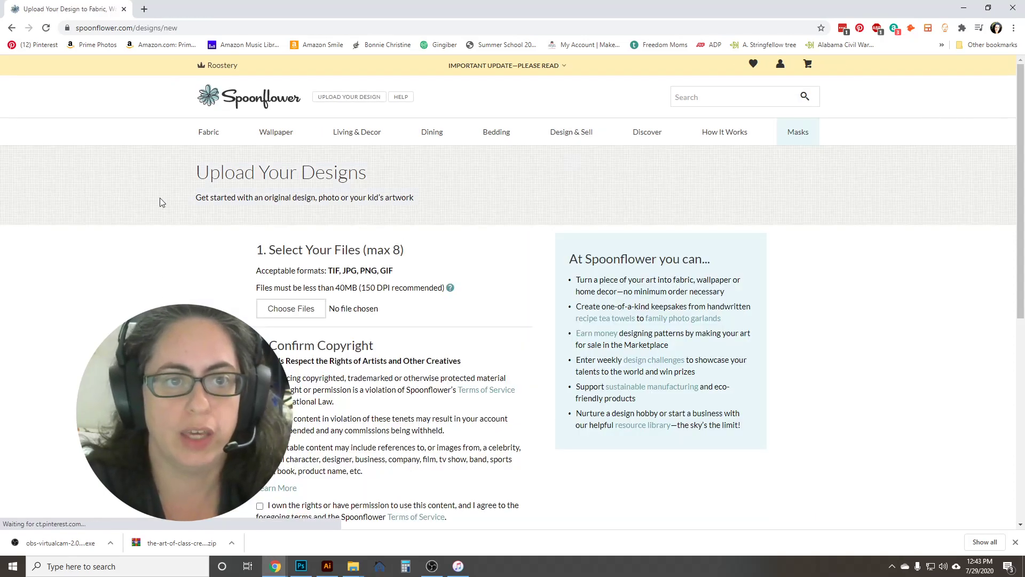
# Choose sweets-full pageArtboard 16.jpg from the recent paths list as the file to upload.
pyautogui.scroll(-3, 243, 228)
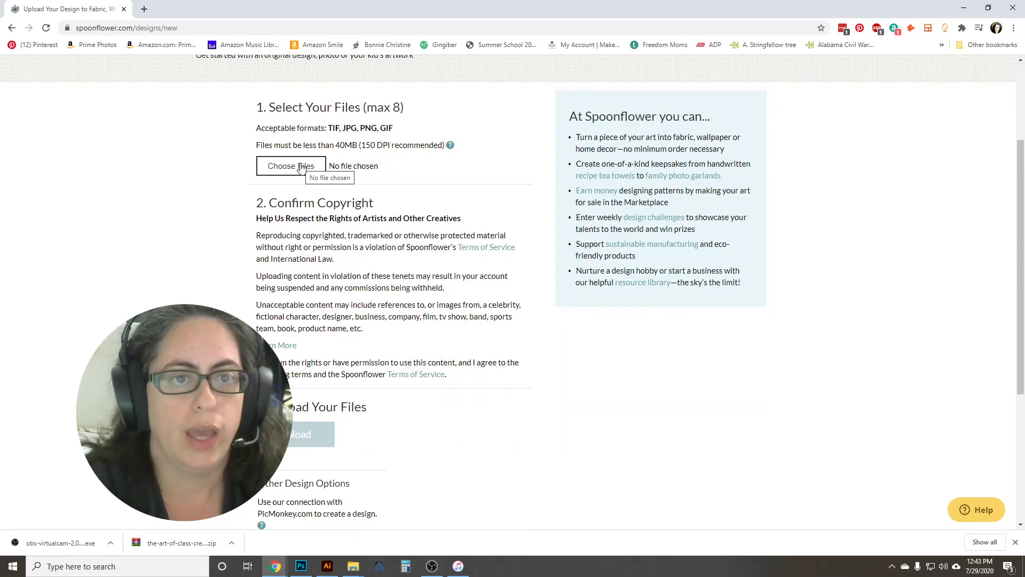
pyautogui.click(302, 167)
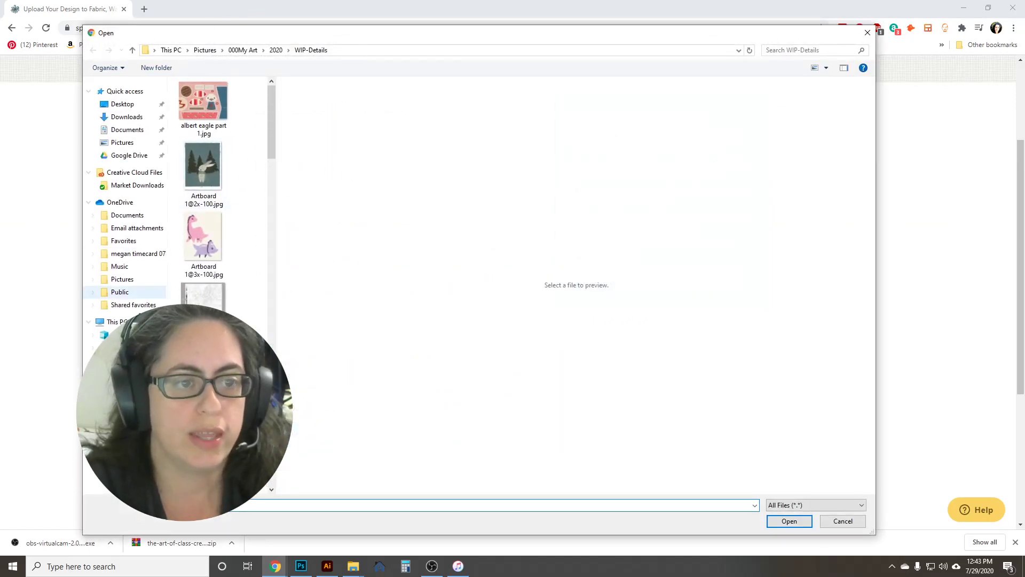
pyautogui.click(205, 49)
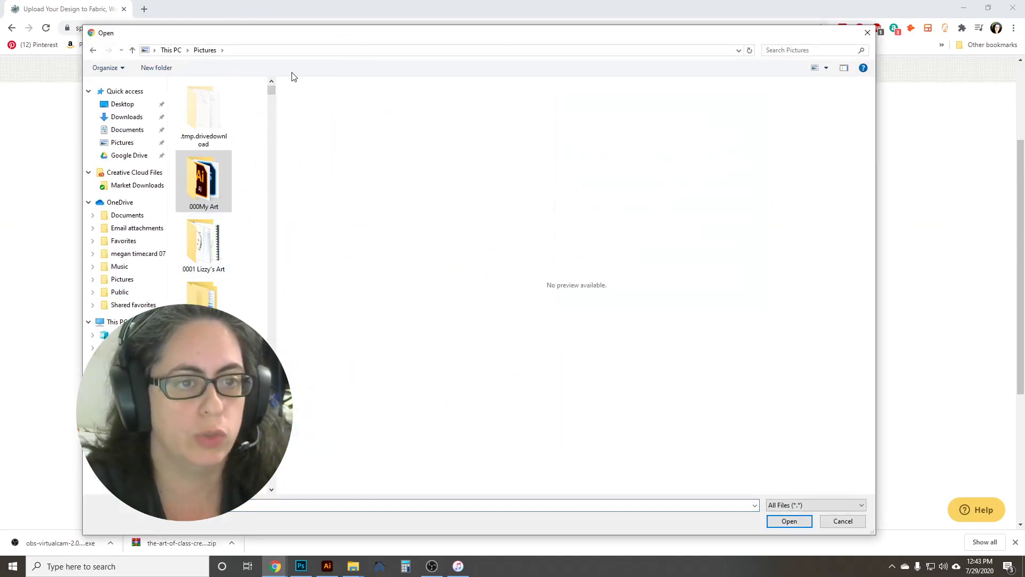
pyautogui.click(754, 505)
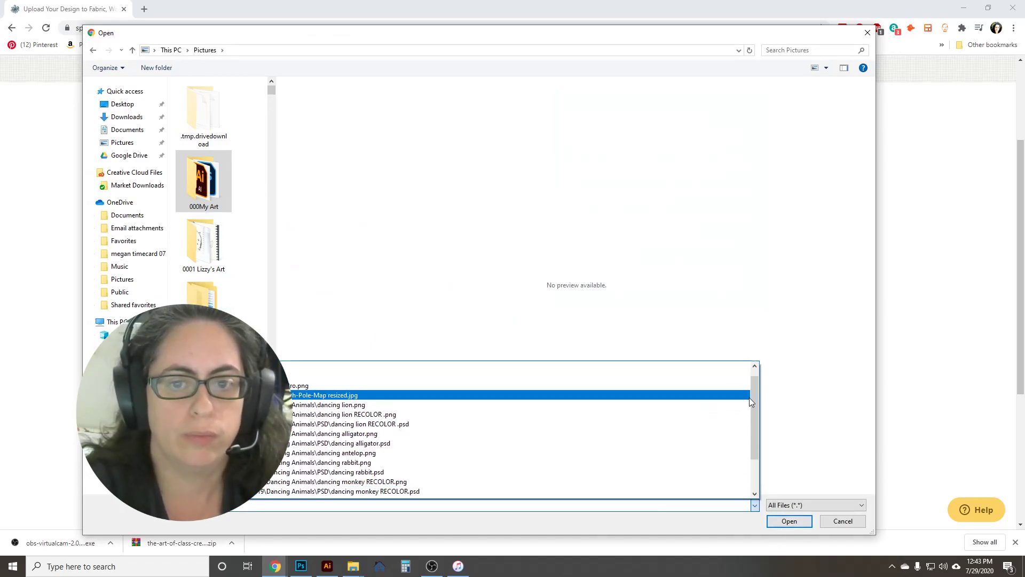
pyautogui.scroll(1, 749, 397)
pyautogui.click(582, 370)
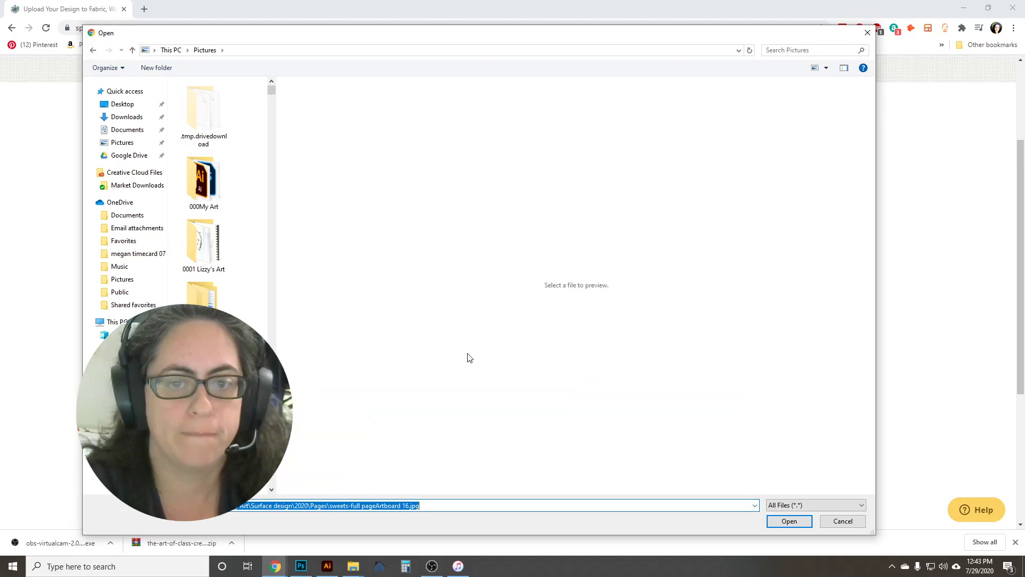
pyautogui.click(790, 521)
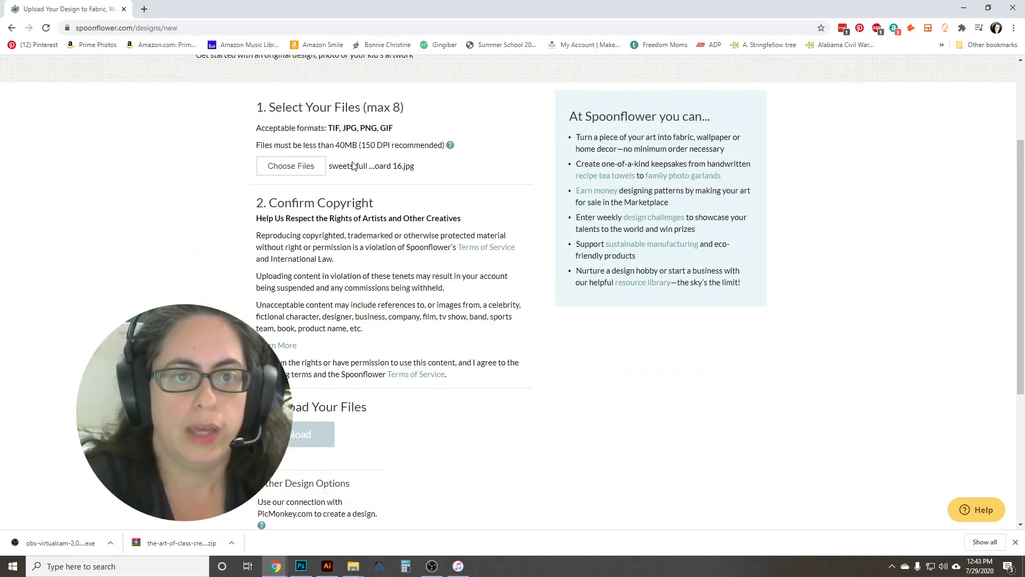
# Agree to the copyright terms and start uploading the design.
pyautogui.click(262, 363)
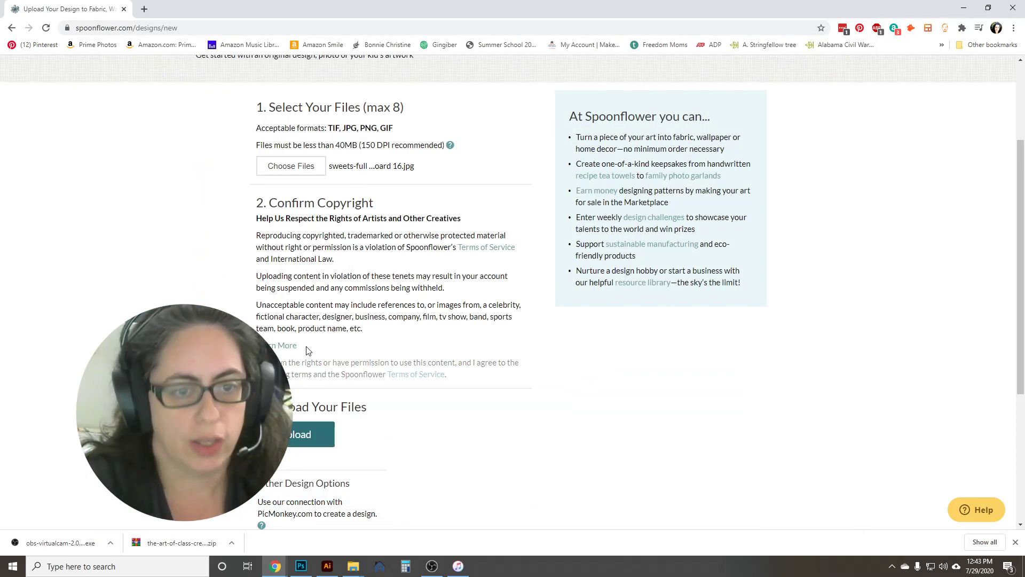
pyautogui.click(292, 437)
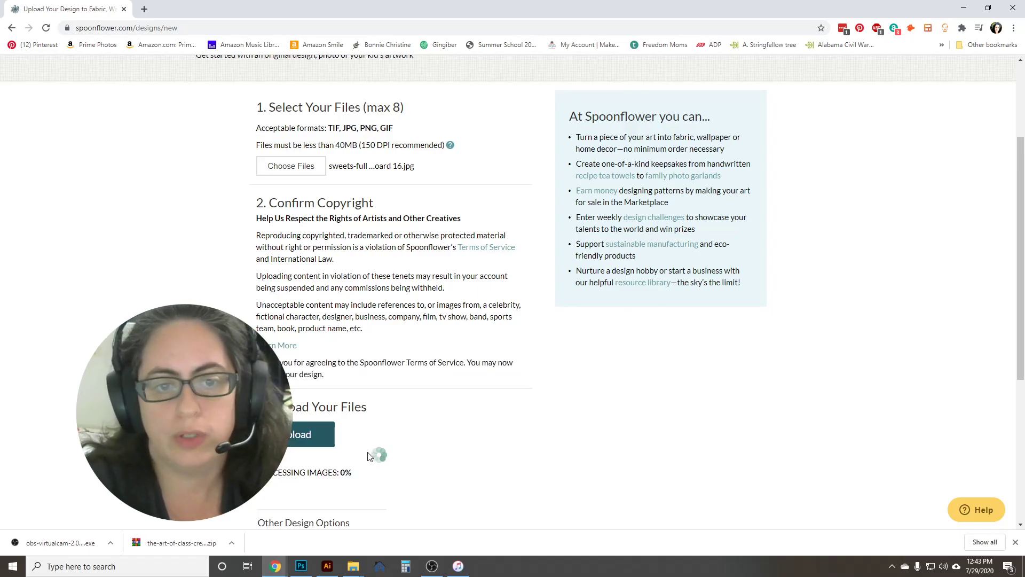
pyautogui.scroll(-3, 373, 459)
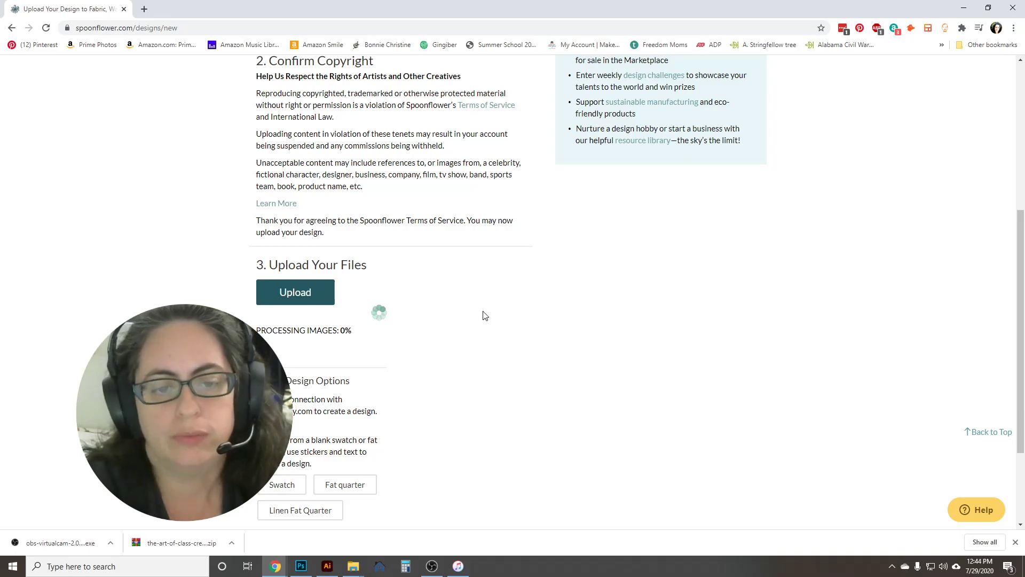
# Confirm in the Indian summer folder that spoonflowerArtboard 2.jpg is 599 KB, then return to Chrome.
pyautogui.click(353, 566)
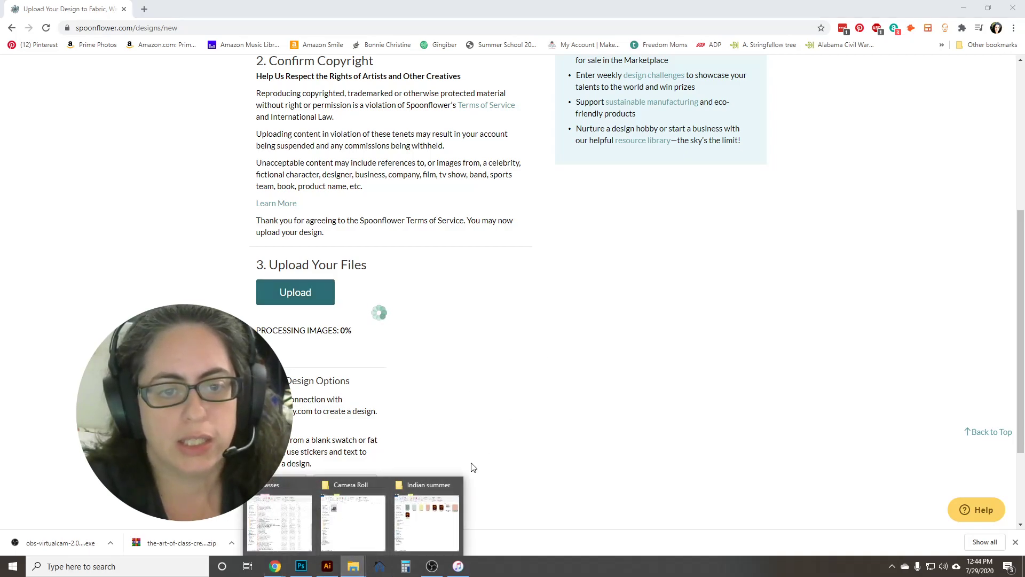
pyautogui.click(435, 521)
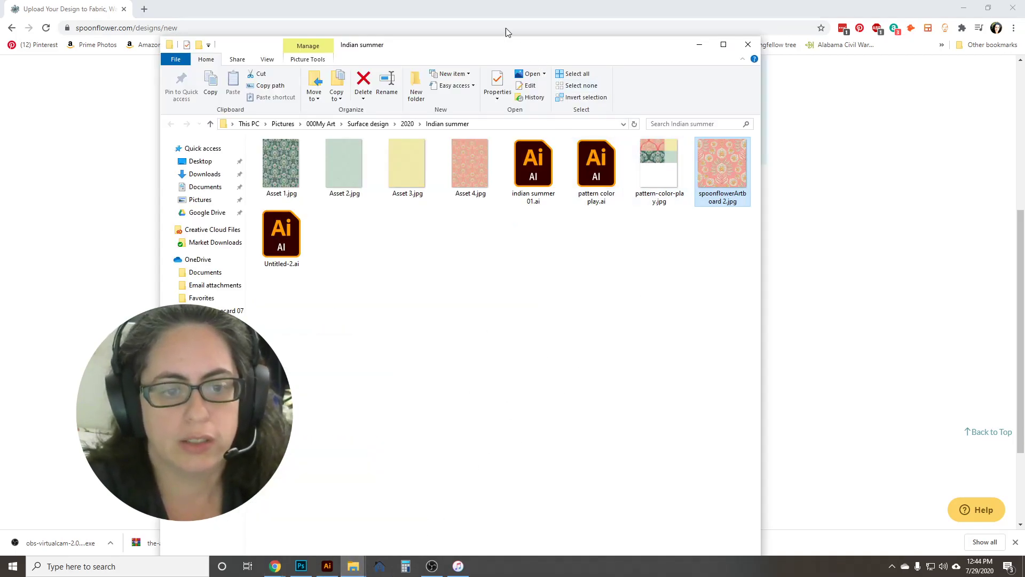
pyautogui.moveTo(479, 39); pyautogui.dragTo(479, 12)
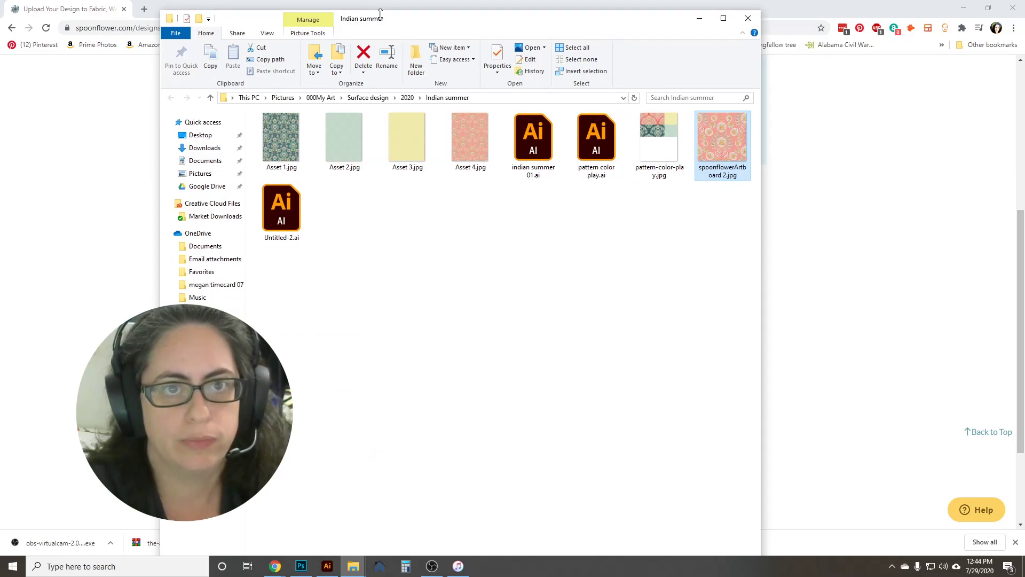
pyautogui.rightClick(719, 145)
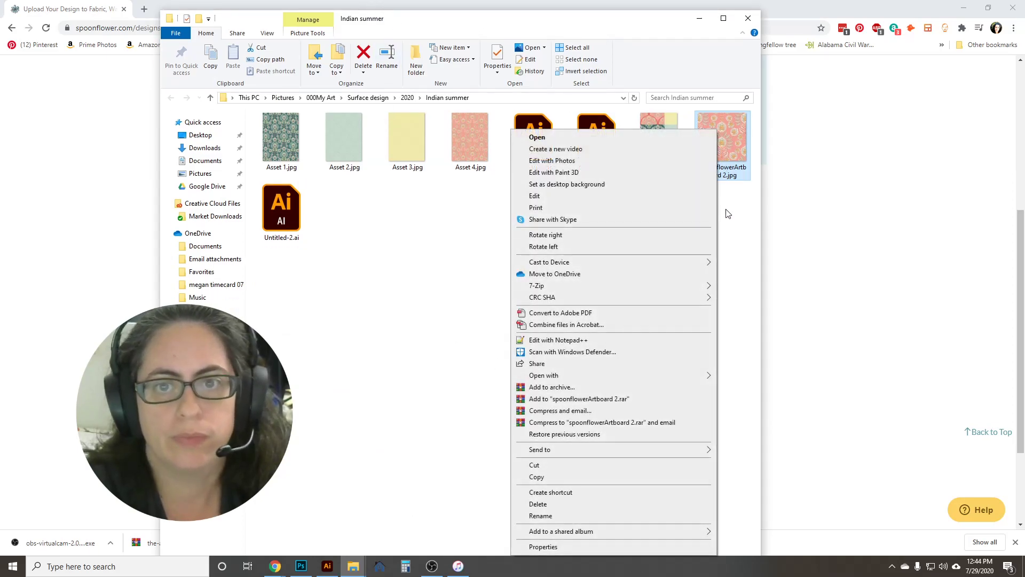
pyautogui.click(593, 545)
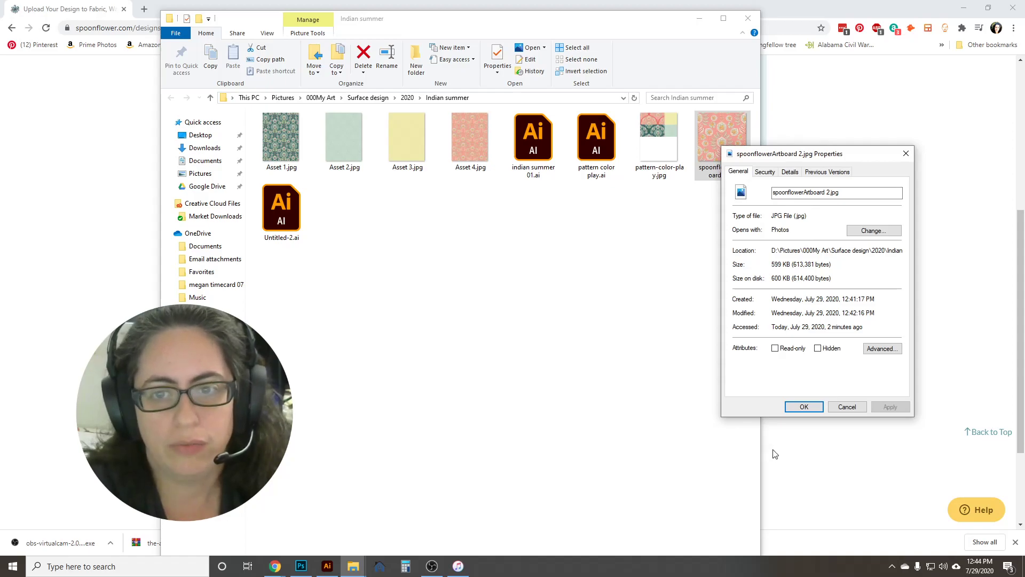
pyautogui.click(847, 407)
pyautogui.click(836, 390)
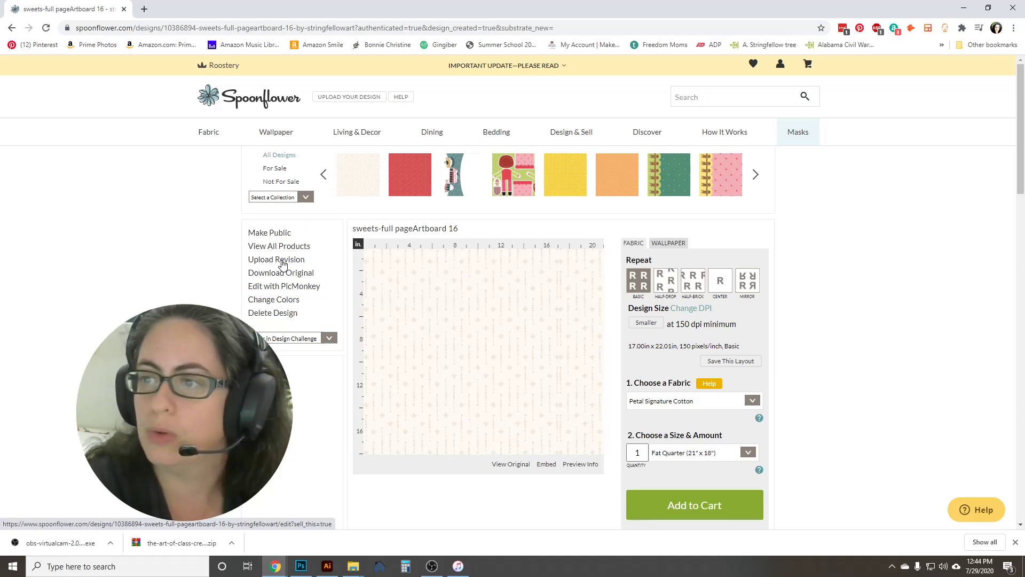
# Upload the pink floral tile from 2020 > Indian summer as a revision, confirming the replacement.
pyautogui.click(283, 261)
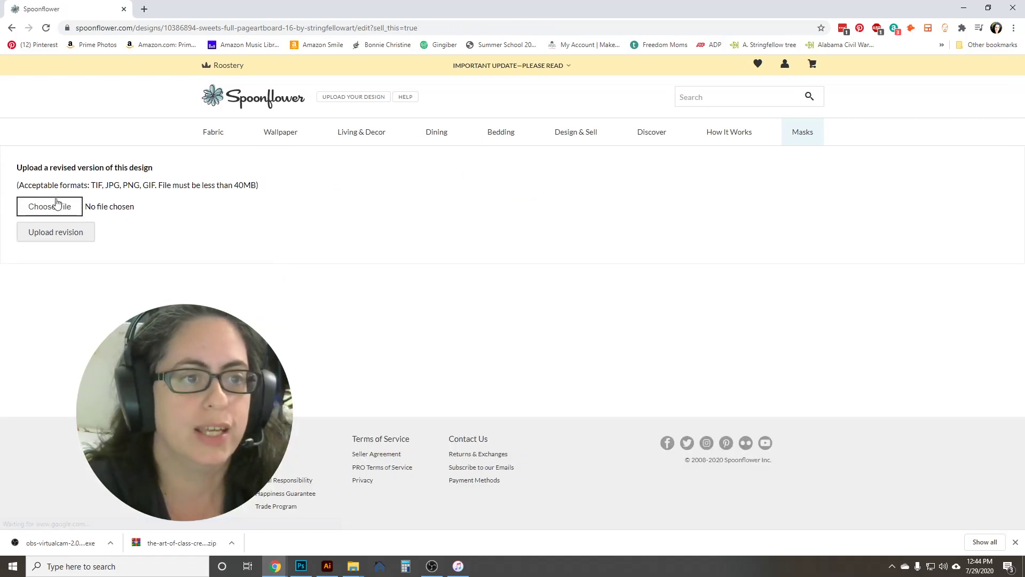
pyautogui.click(57, 206)
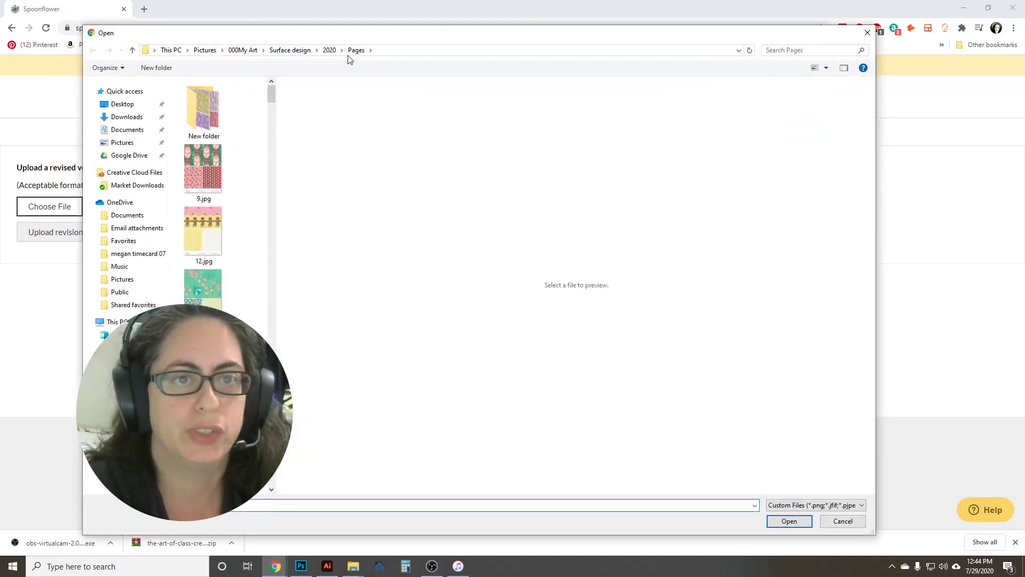
pyautogui.click(330, 50)
pyautogui.moveTo(271, 115)
pyautogui.mouseDown()
pyautogui.moveTo(268, 152)
pyautogui.moveTo(265, 105)
pyautogui.mouseUp()
pyautogui.doubleClick(207, 228)
pyautogui.click(203, 291)
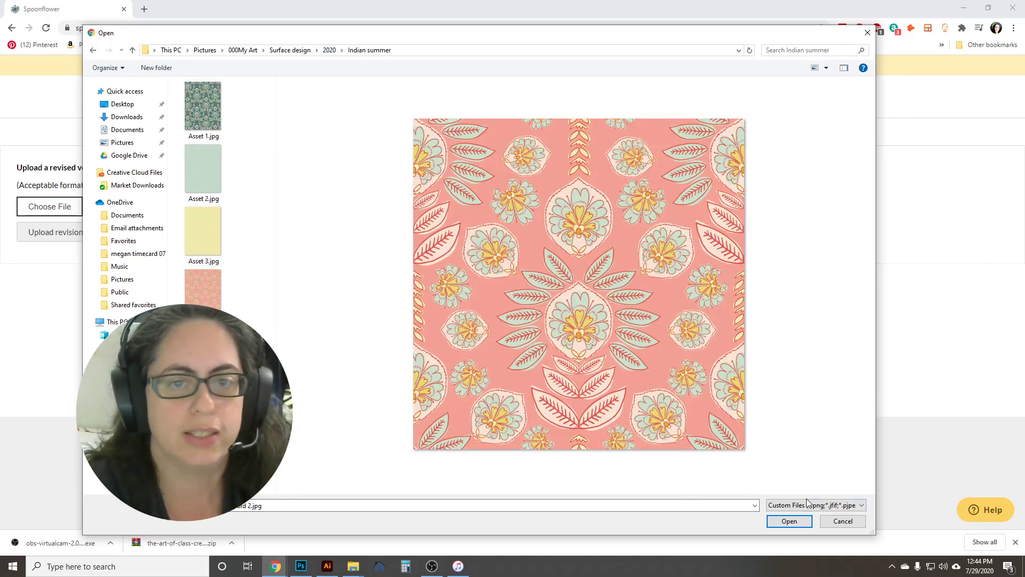
pyautogui.click(774, 521)
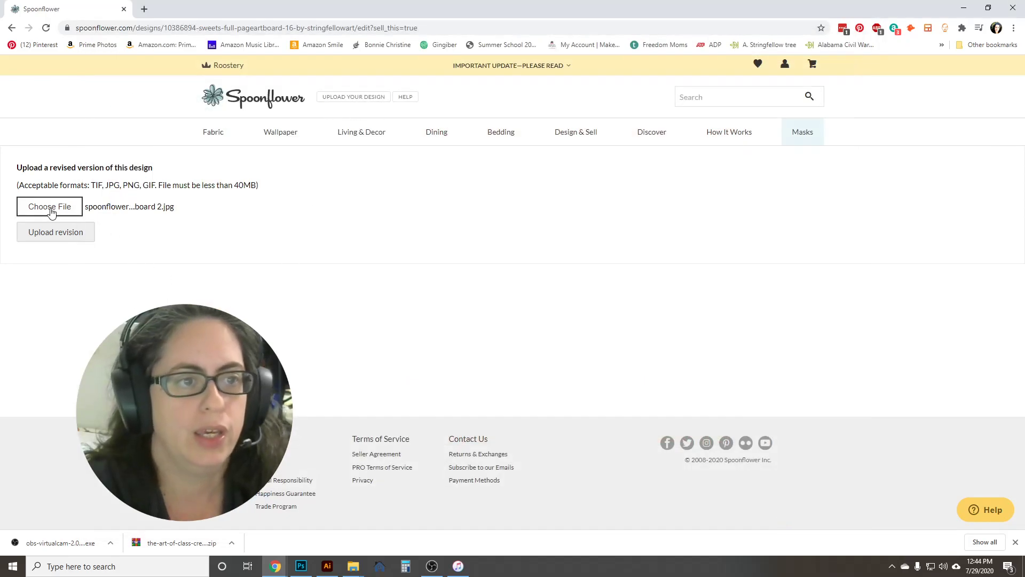
pyautogui.click(52, 238)
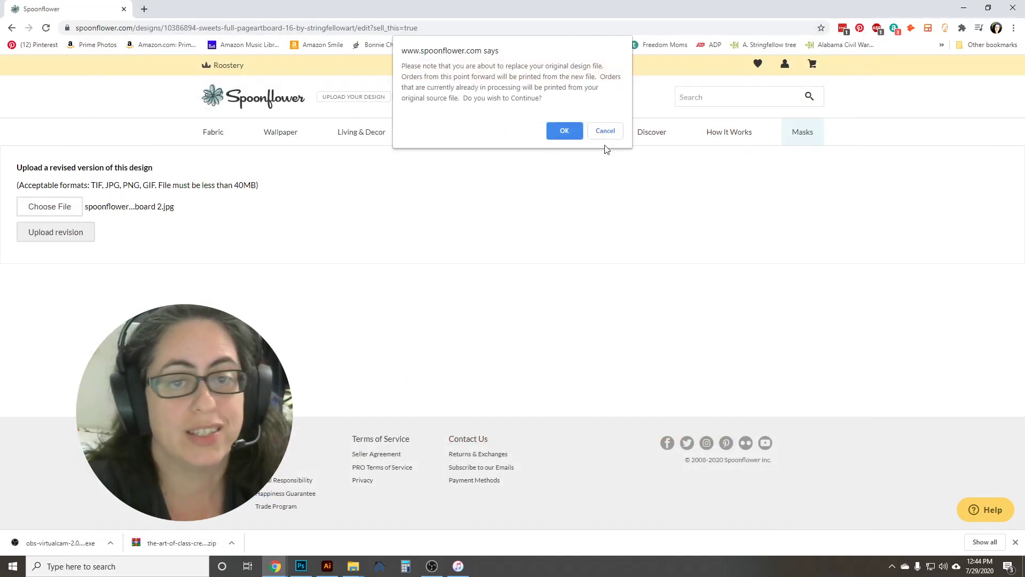
pyautogui.click(565, 131)
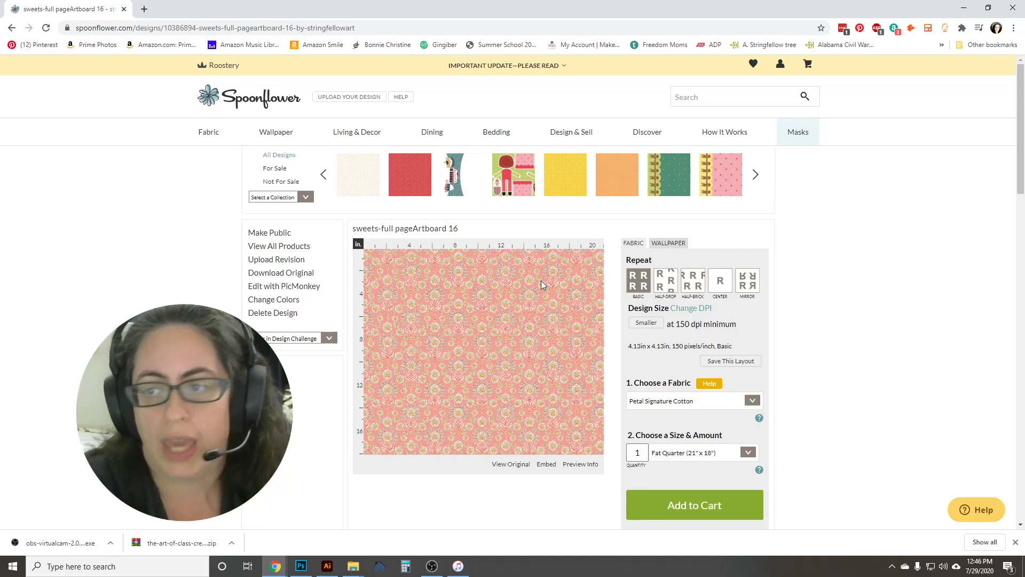
# Shrink the repeat a few sizes, then enlarge it back to 4.13in x 4.13in at 150 dpi.
pyautogui.tripleClick(647, 322)
pyautogui.click(653, 323)
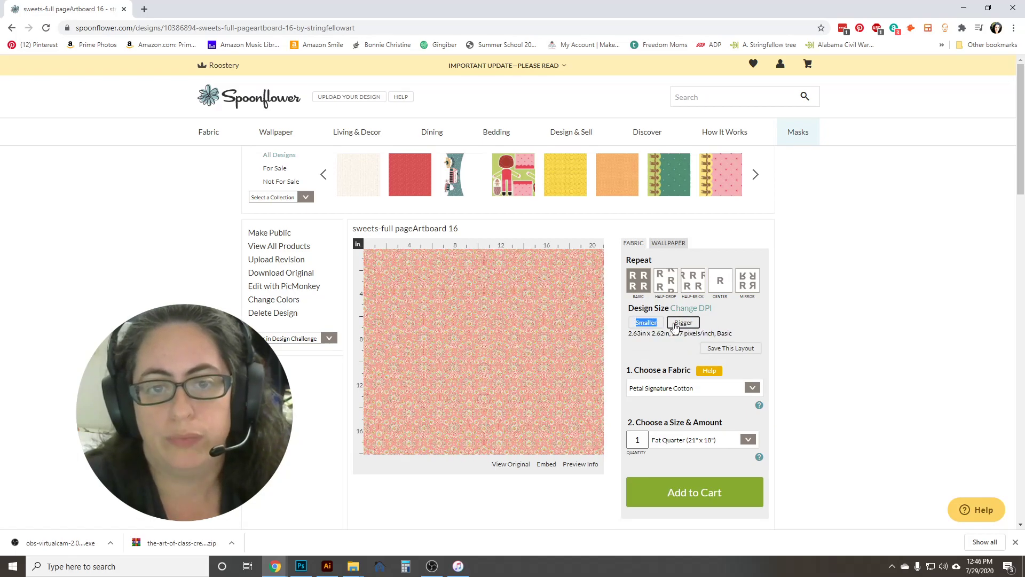
pyautogui.doubleClick(652, 325)
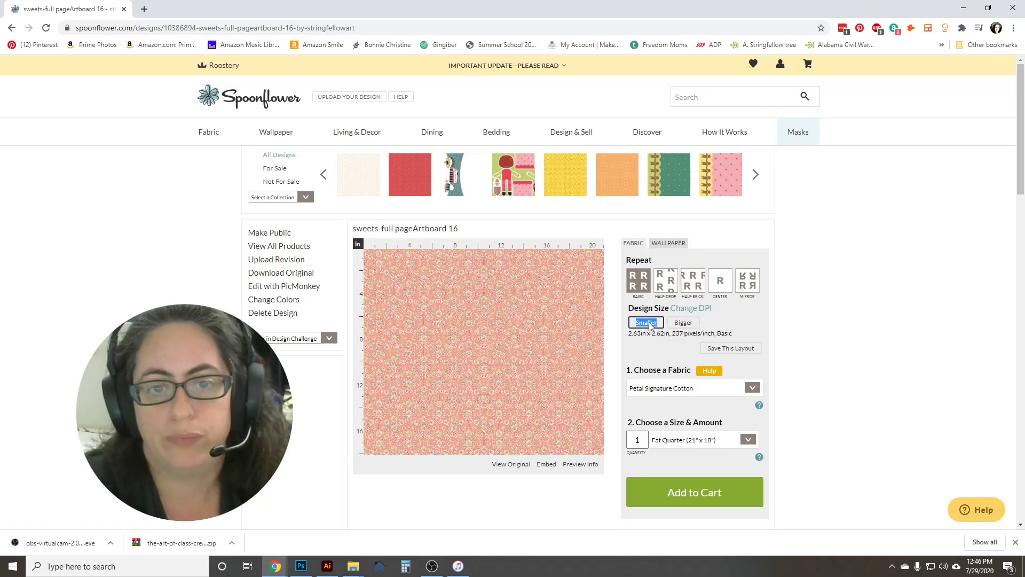
pyautogui.doubleClick(686, 323)
pyautogui.doubleClick(686, 323)
pyautogui.click(686, 322)
pyautogui.click(686, 323)
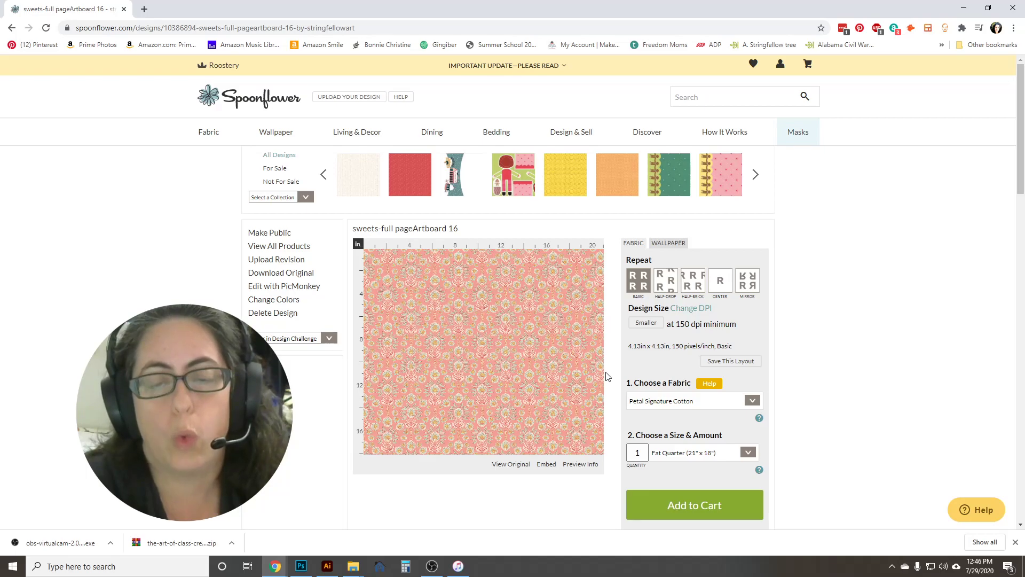
pyautogui.moveTo(327, 572)
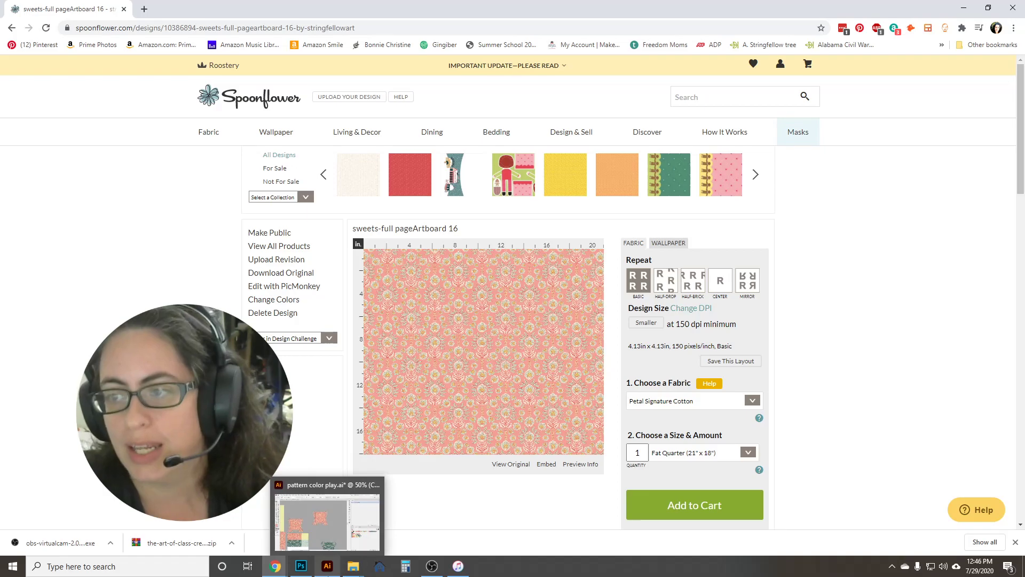
# In pattern color play.ai, change Artboard 2's Export for Screens scale to 300 ppi, then cancel.
pyautogui.click(331, 568)
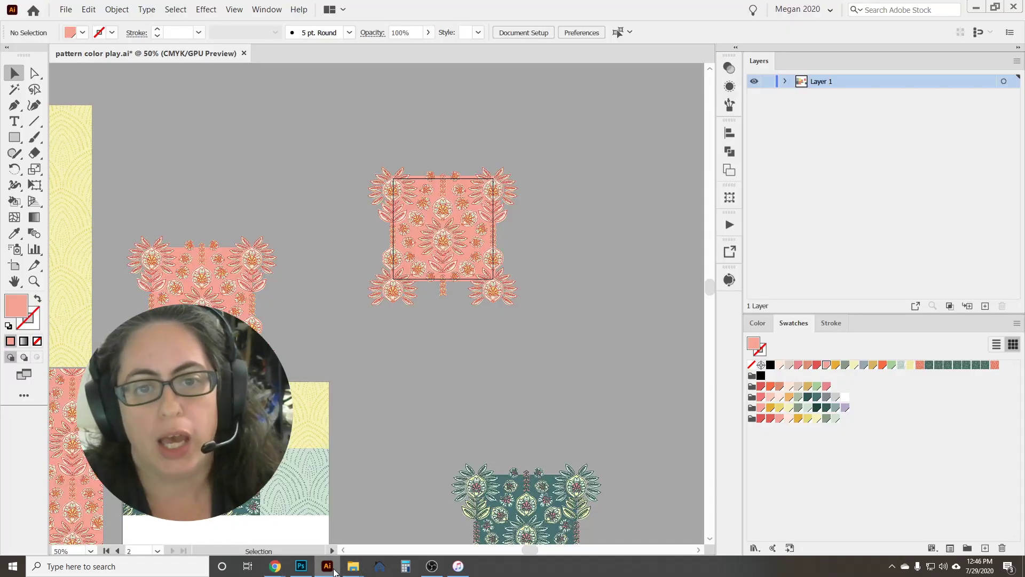
pyautogui.click(67, 10)
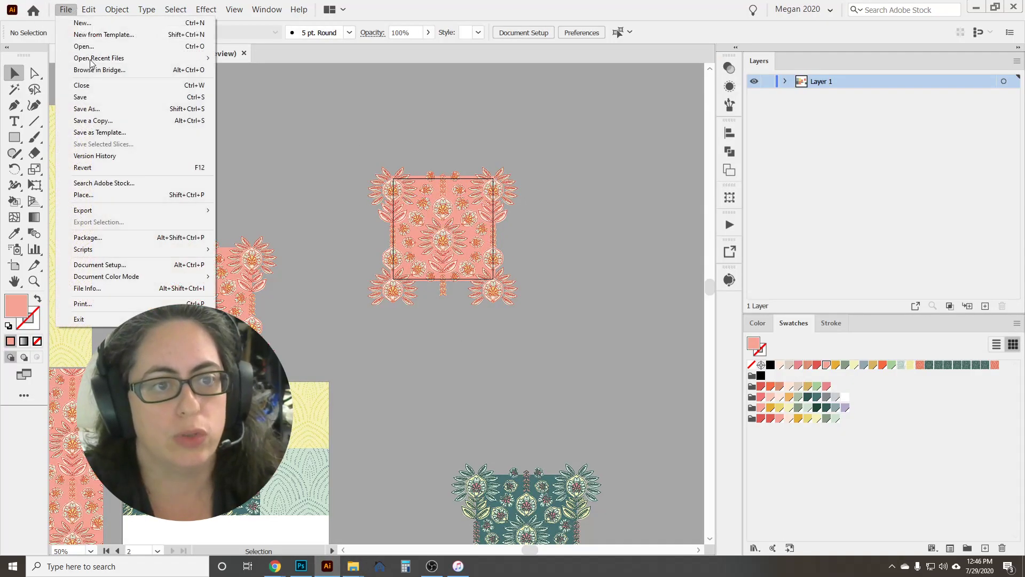
pyautogui.moveTo(143, 212)
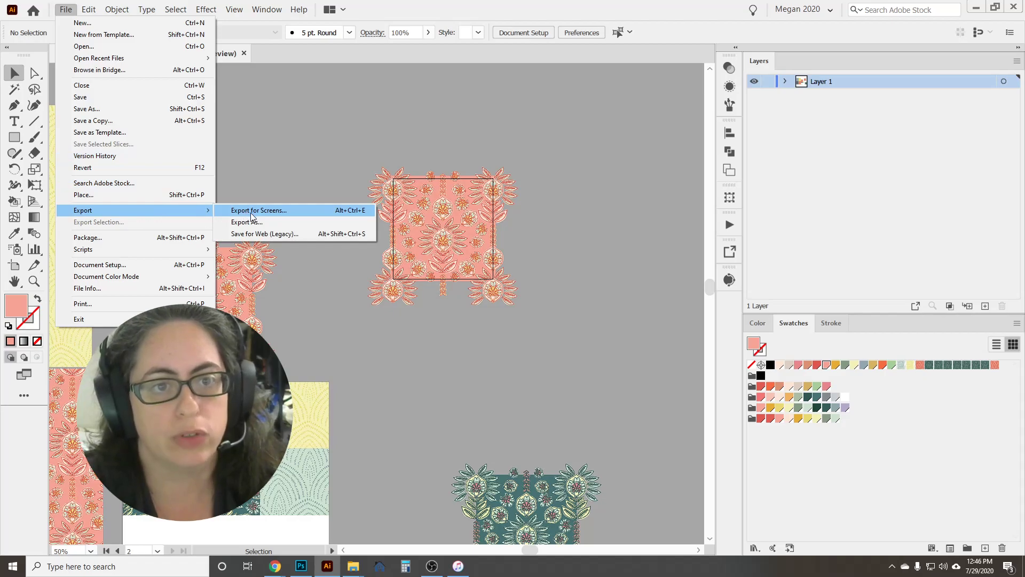
pyautogui.click(251, 213)
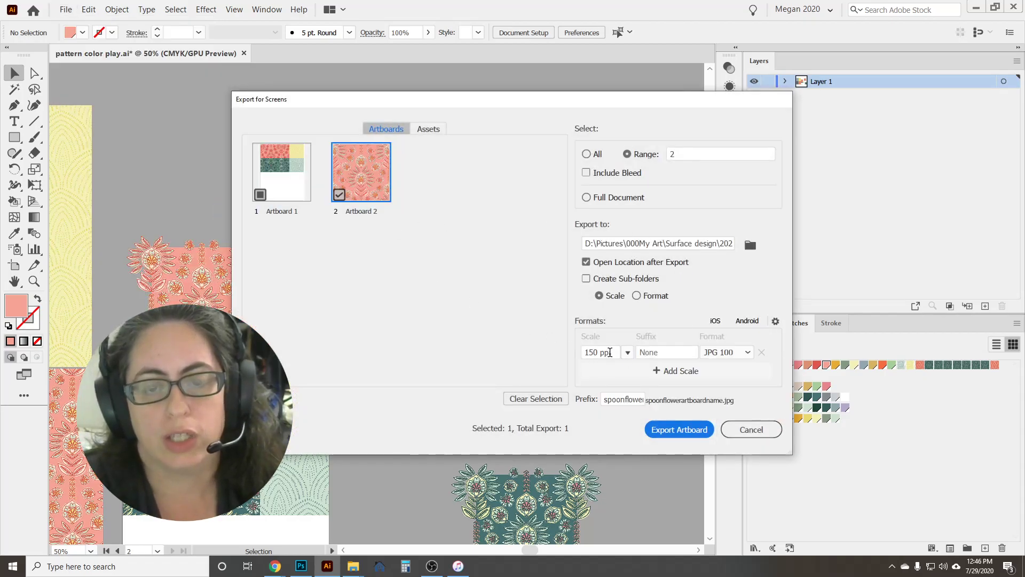
pyautogui.doubleClick(592, 352)
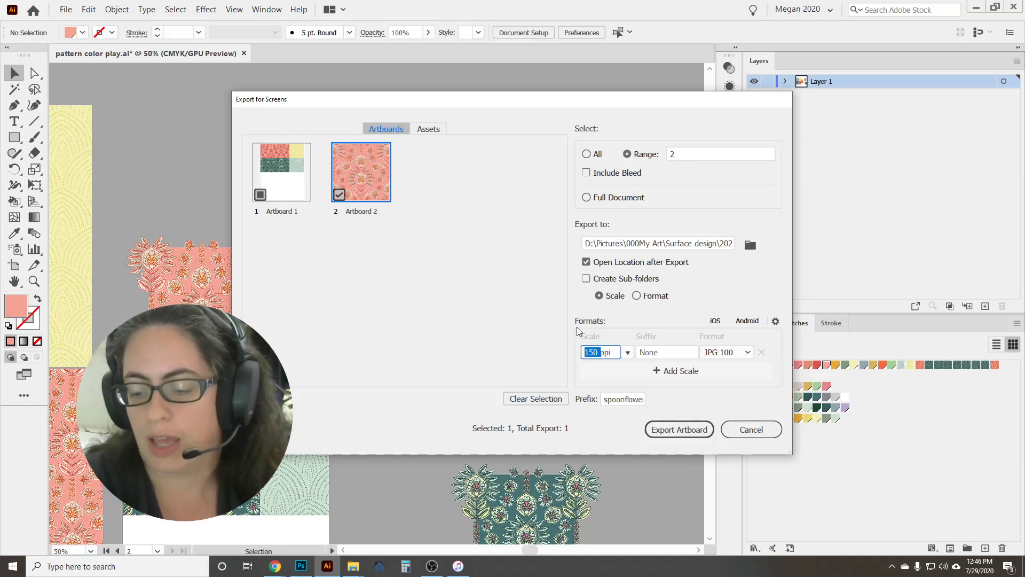
pyautogui.write('300')
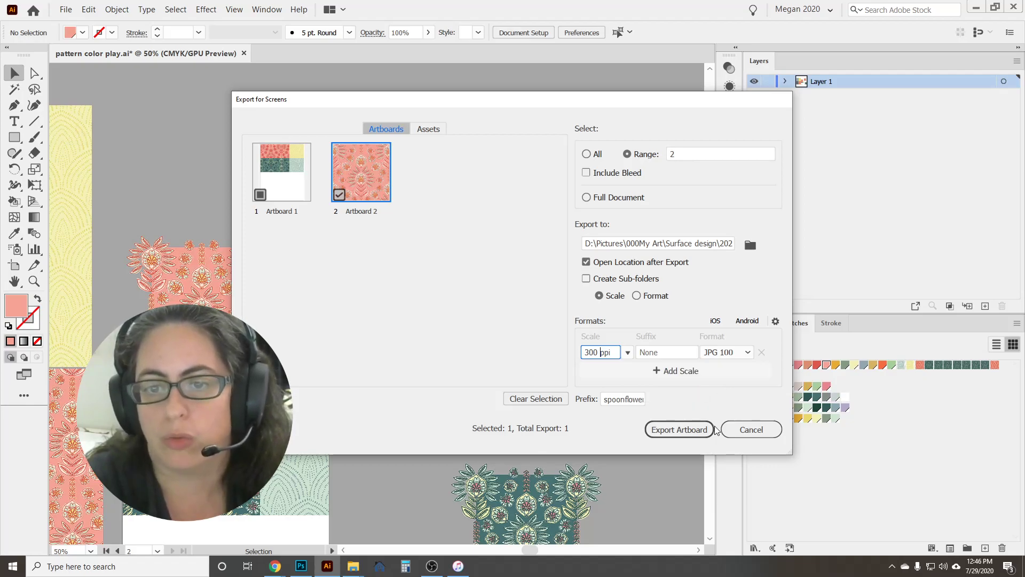
pyautogui.click(750, 434)
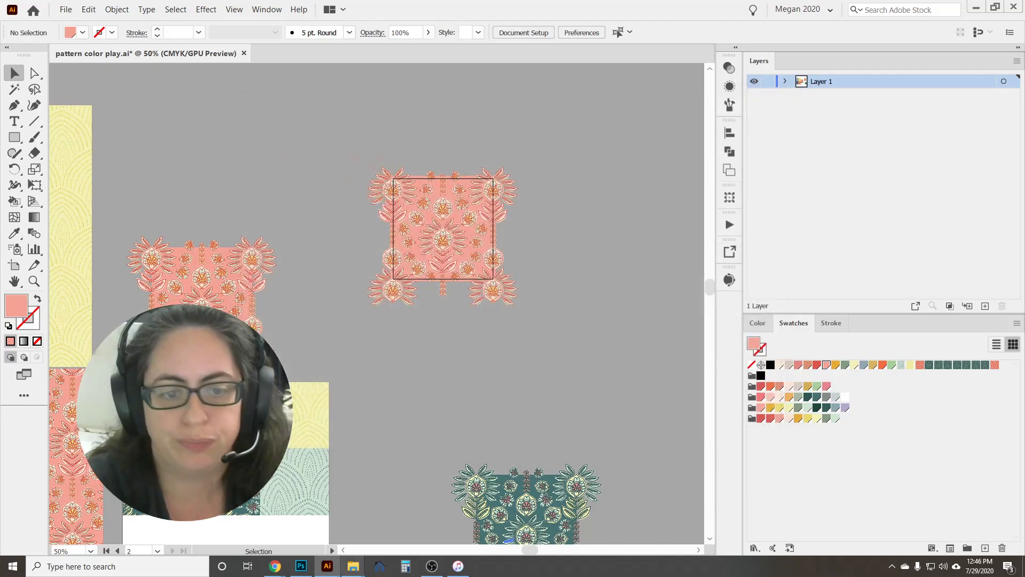
# Switch the fabric size to Yards, then to Test Swatch (8" x 8").
pyautogui.click(281, 571)
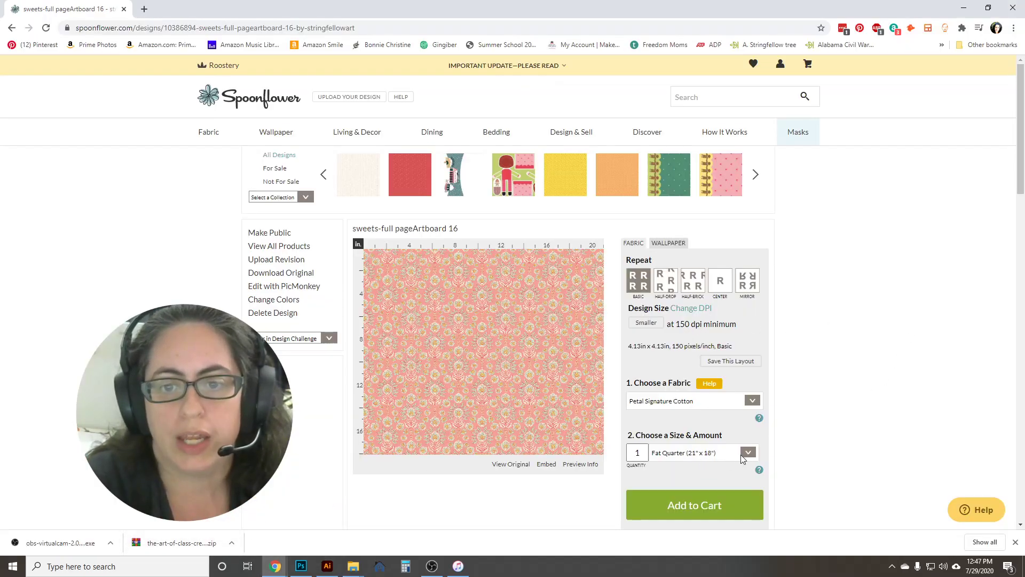
pyautogui.click(748, 453)
pyautogui.click(710, 490)
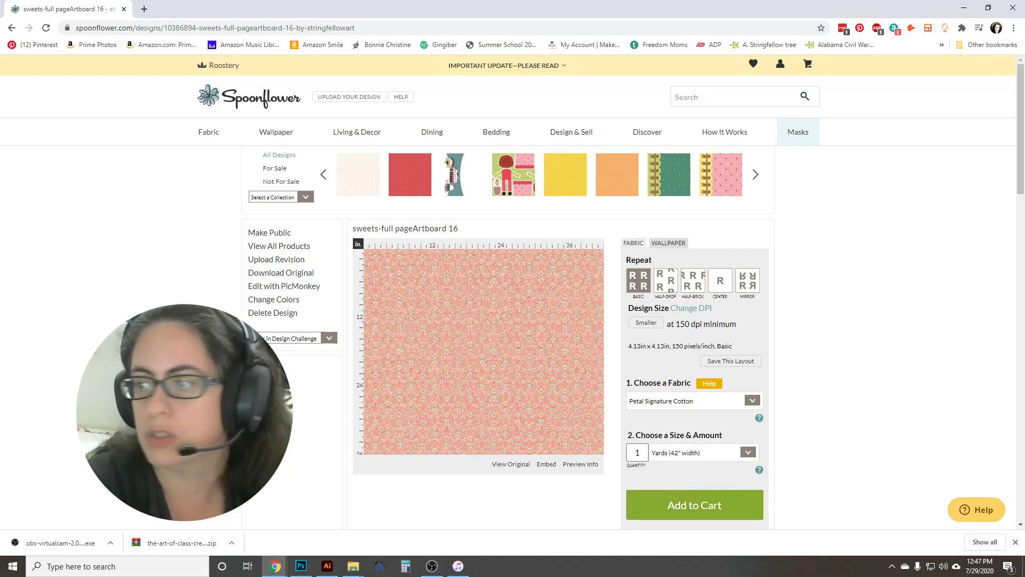
pyautogui.hotkey('alt', 'Tab')
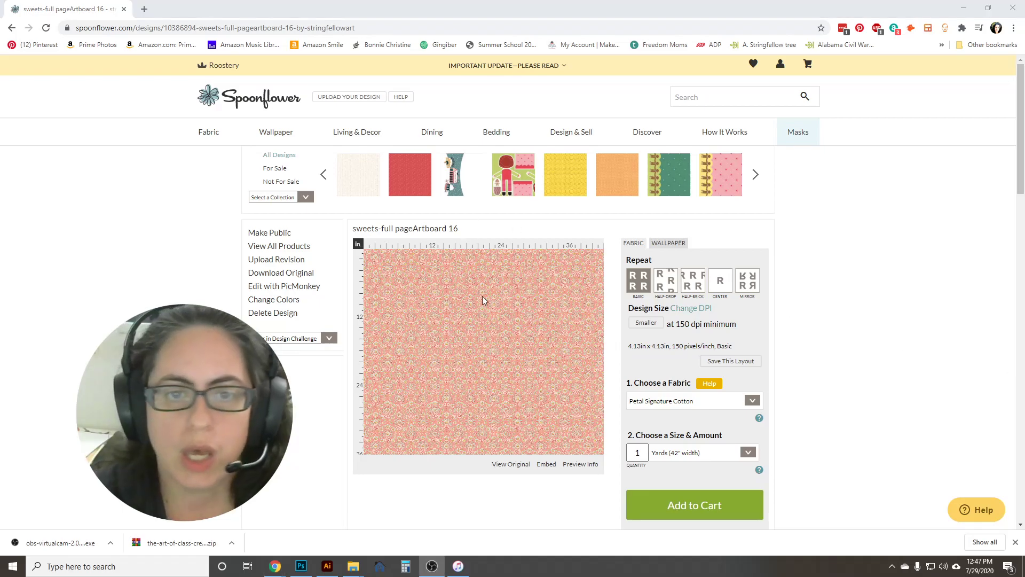
pyautogui.click(749, 453)
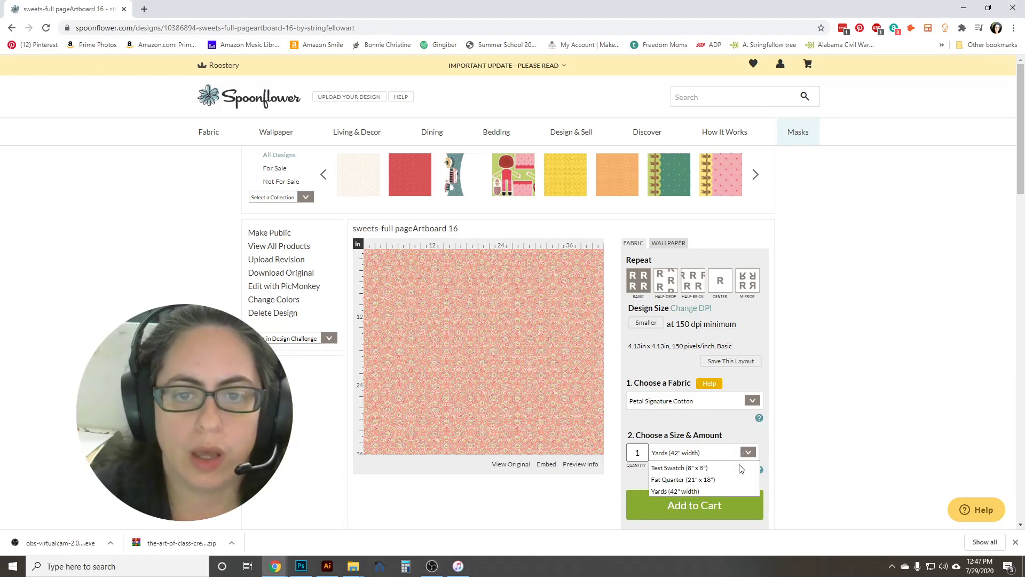
pyautogui.click(695, 468)
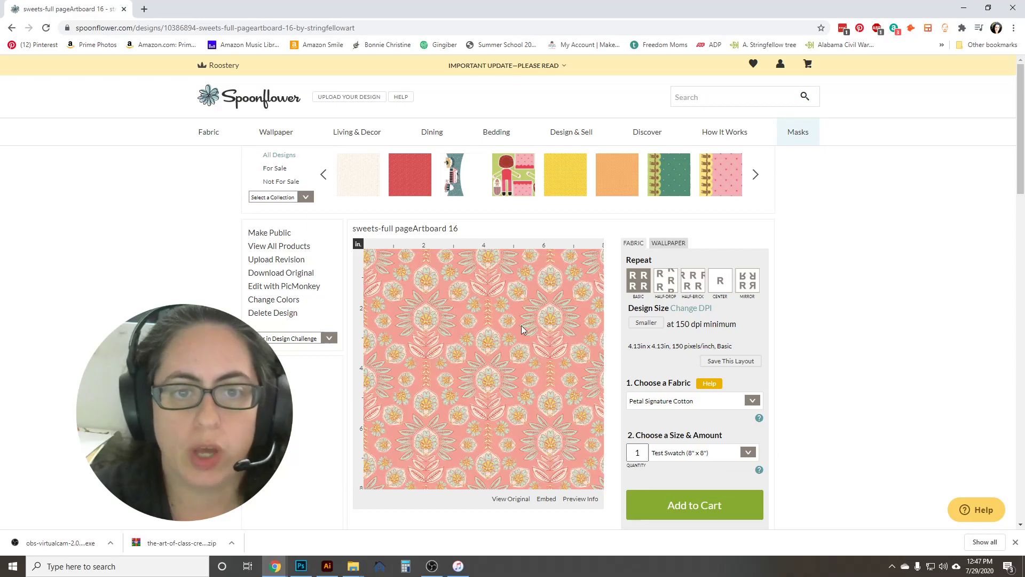